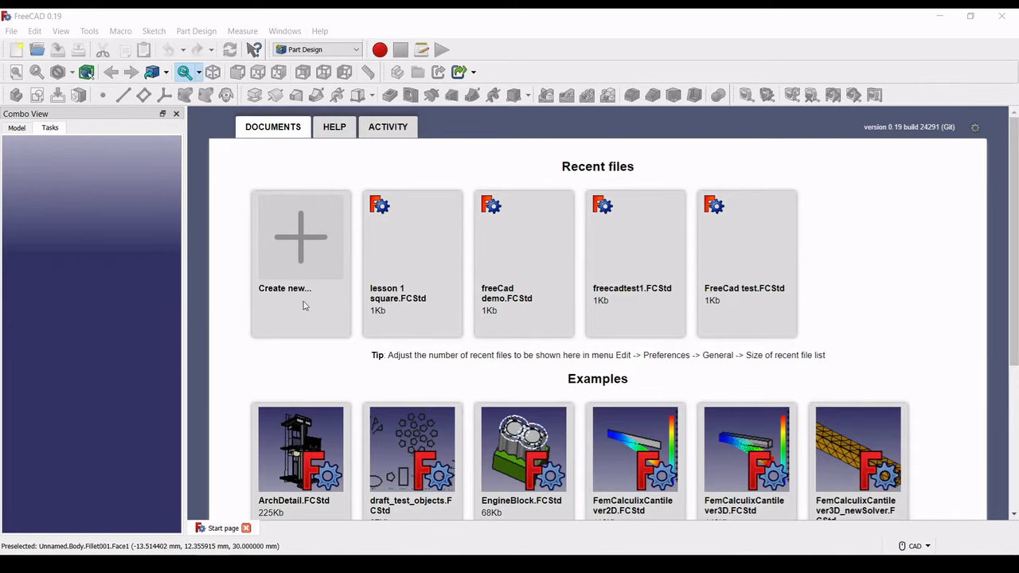
- Create a new document with a body and start a sketch on the XY plane
left_click(292, 235)
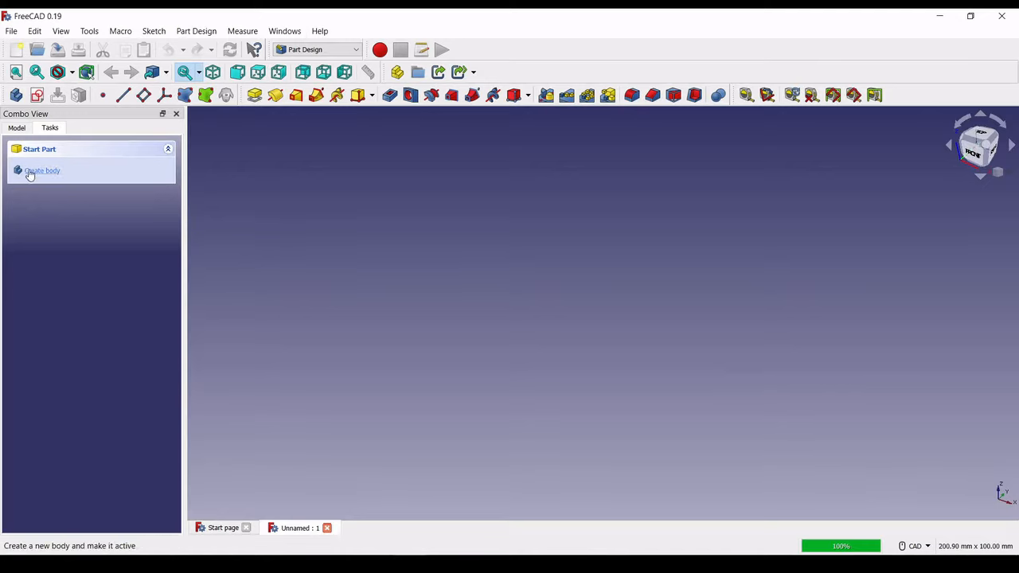
left_click(19, 129)
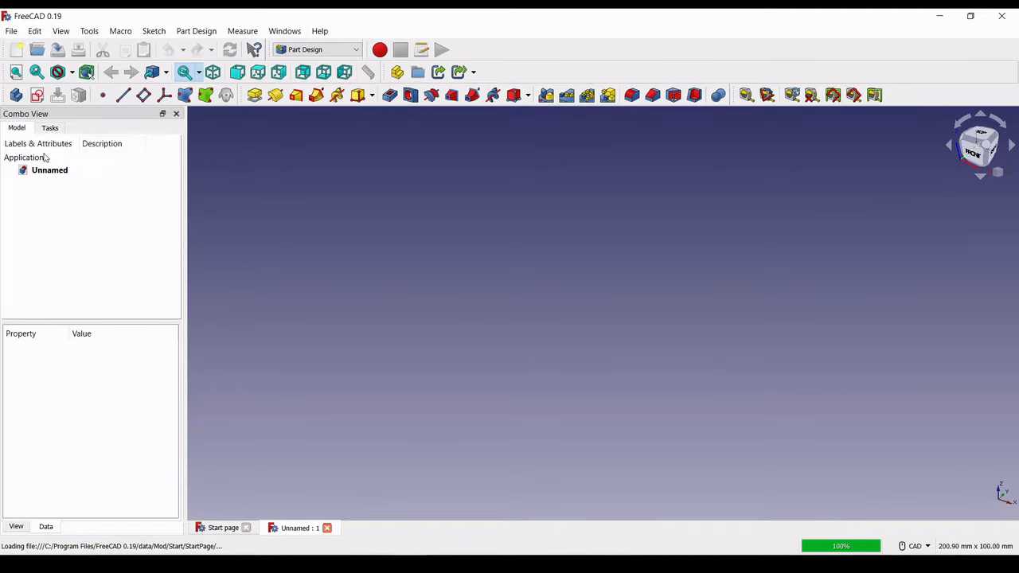
left_click(54, 128)
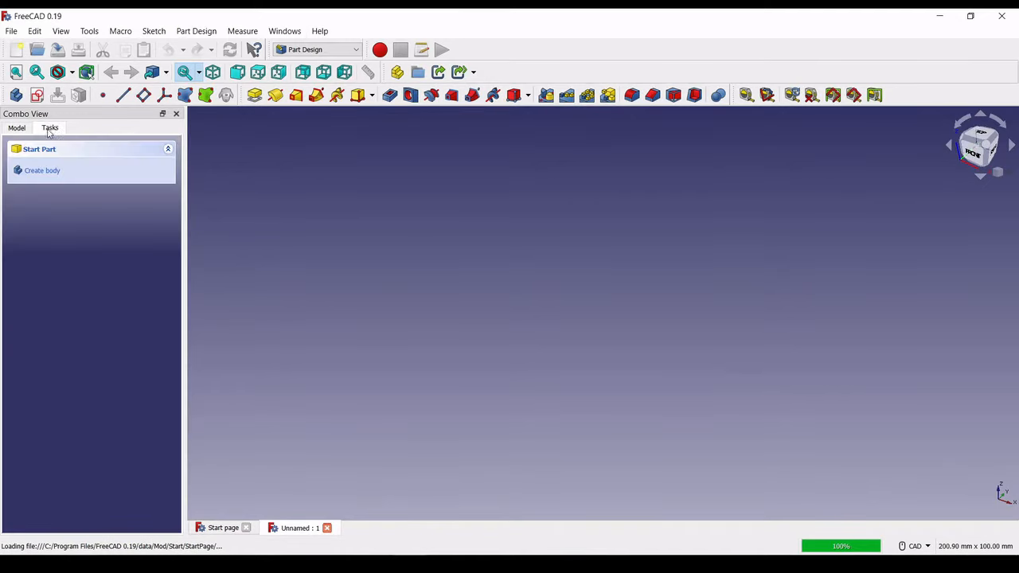
left_click(44, 171)
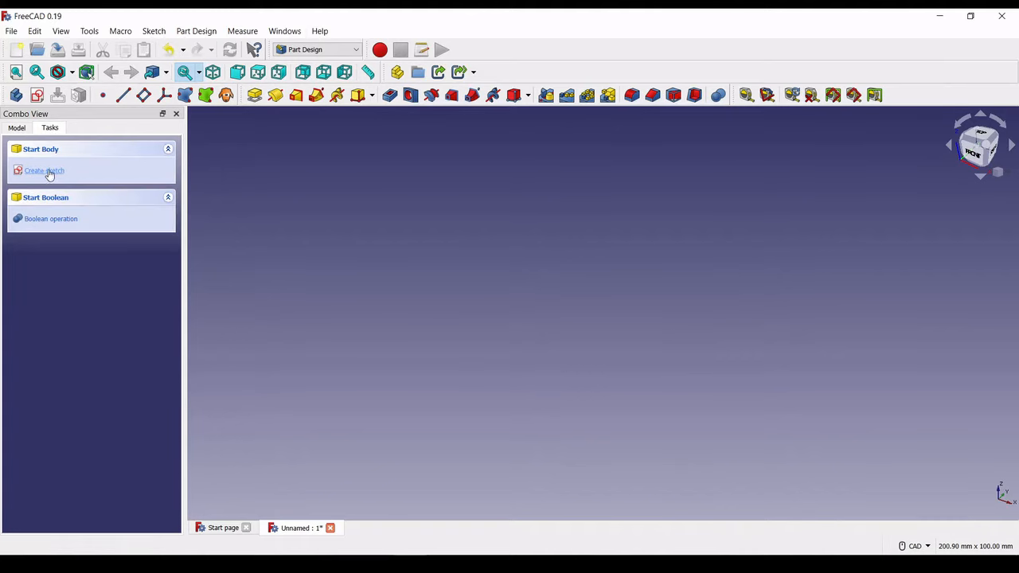
left_click(48, 171)
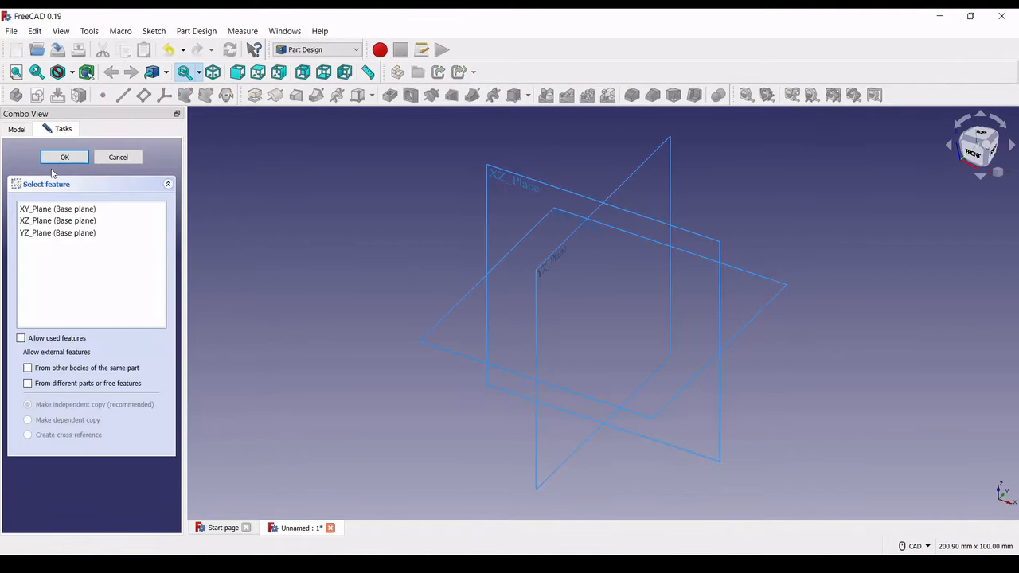
left_click(56, 210)
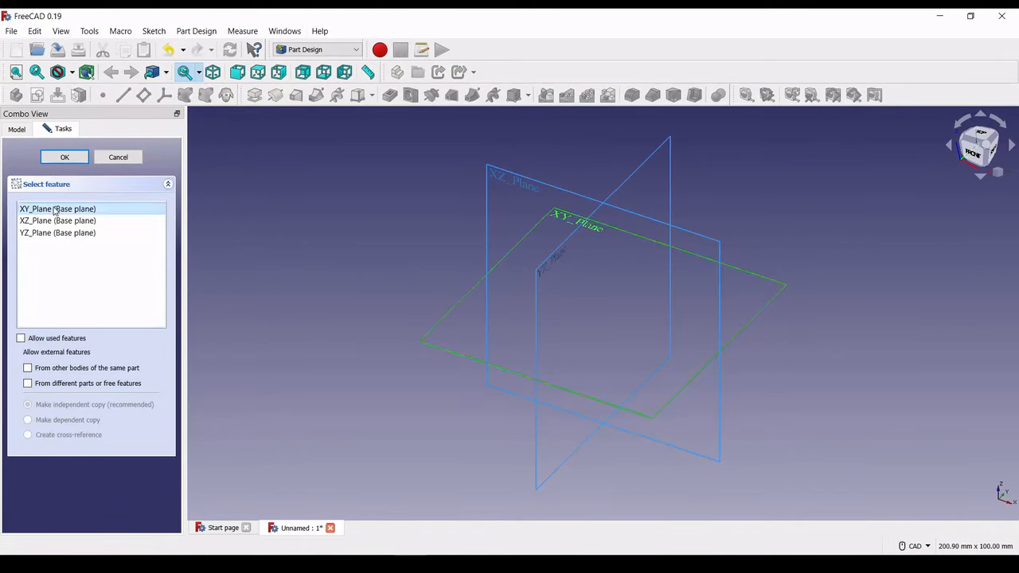
left_click(66, 157)
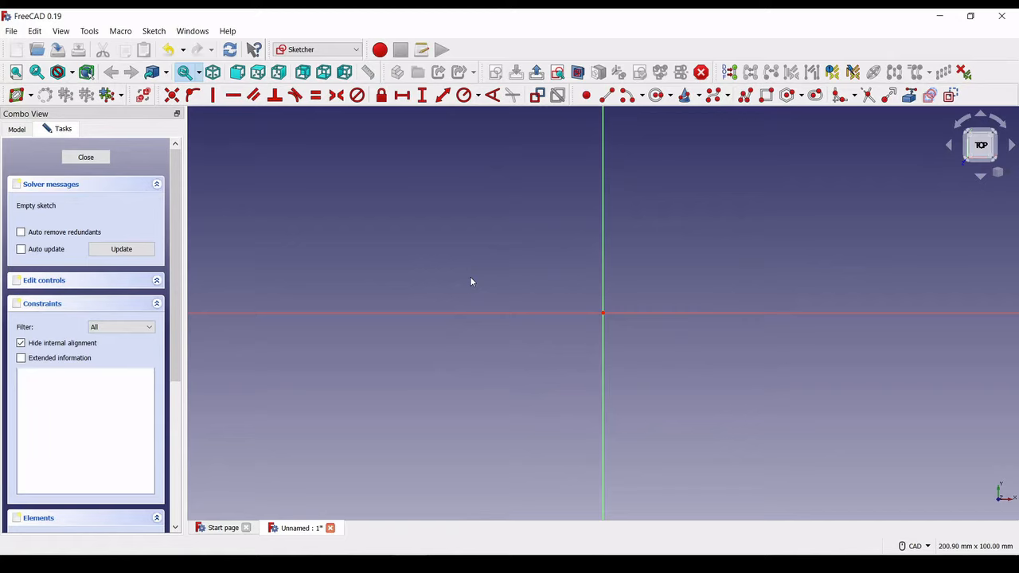
- Sketch a rectangle about 52 mm wide and 21 mm high below the horizontal axis, spanning the vertical axis
left_click(766, 95)
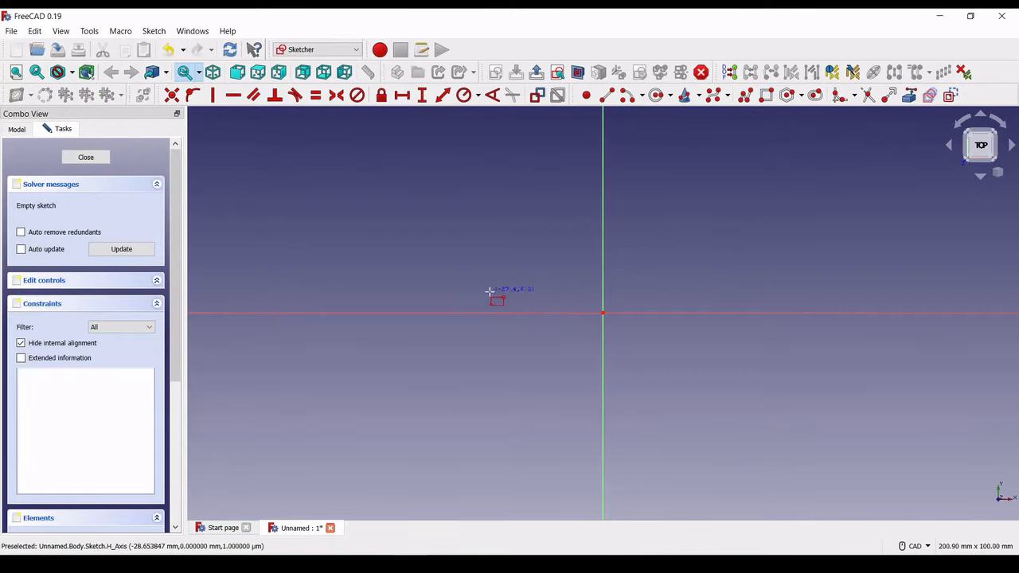
left_click(495, 342)
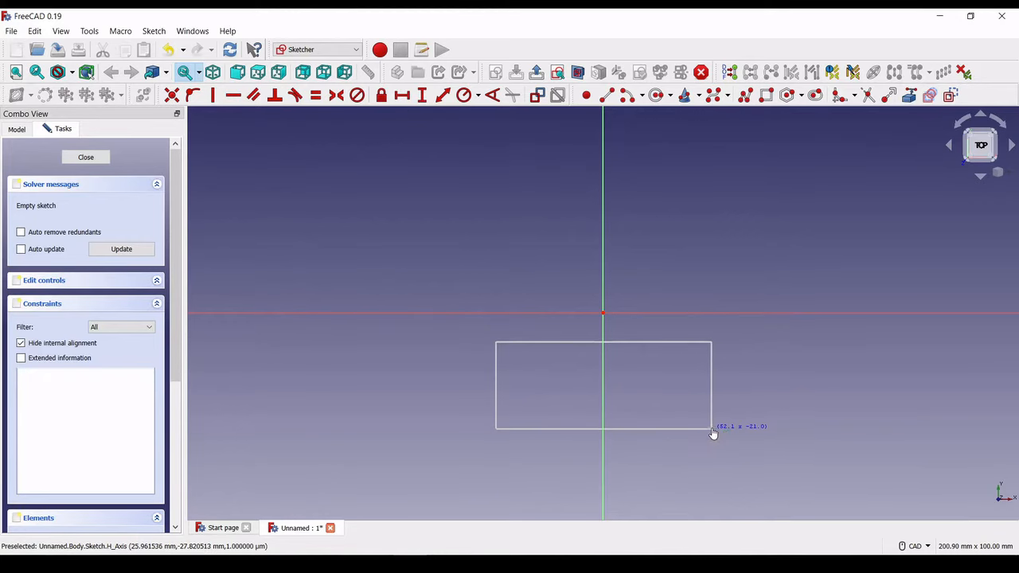
left_click(711, 429)
right_click(713, 430)
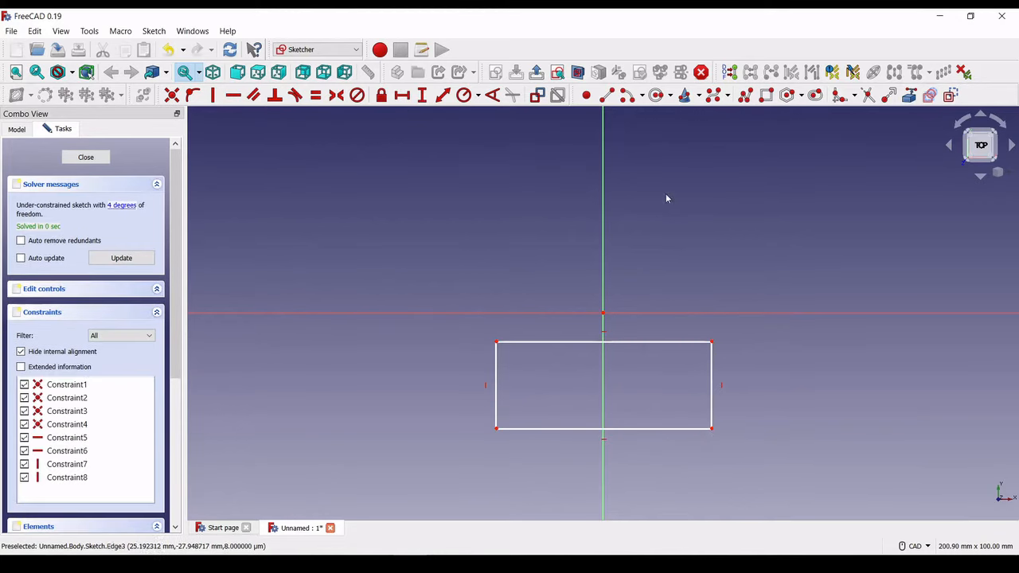
- Sketch a circle of about 17 mm radius and move its centre just above the origin so it overlaps the rectangle's top edge
left_click(655, 94)
left_click(560, 242)
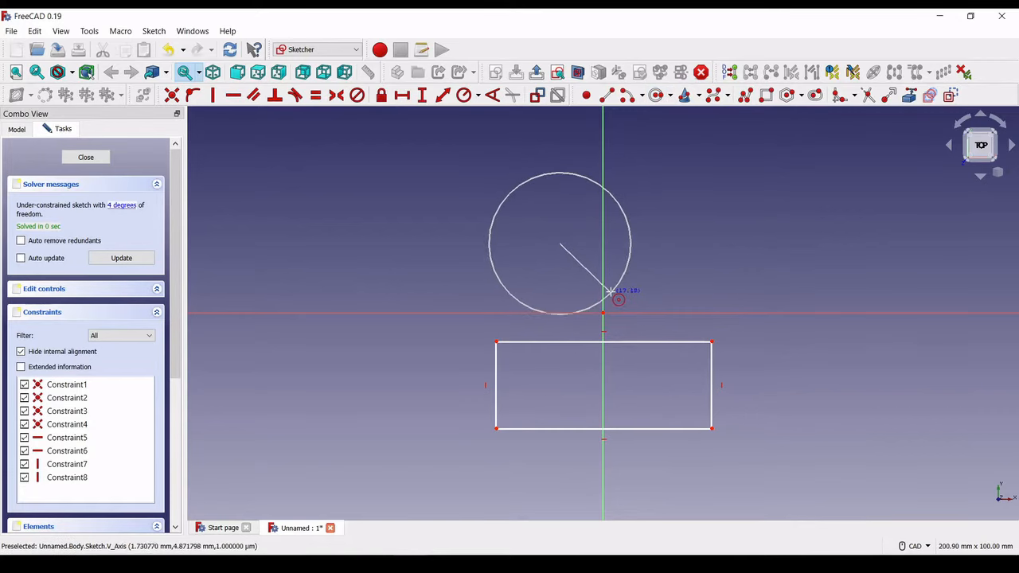
left_click(610, 290)
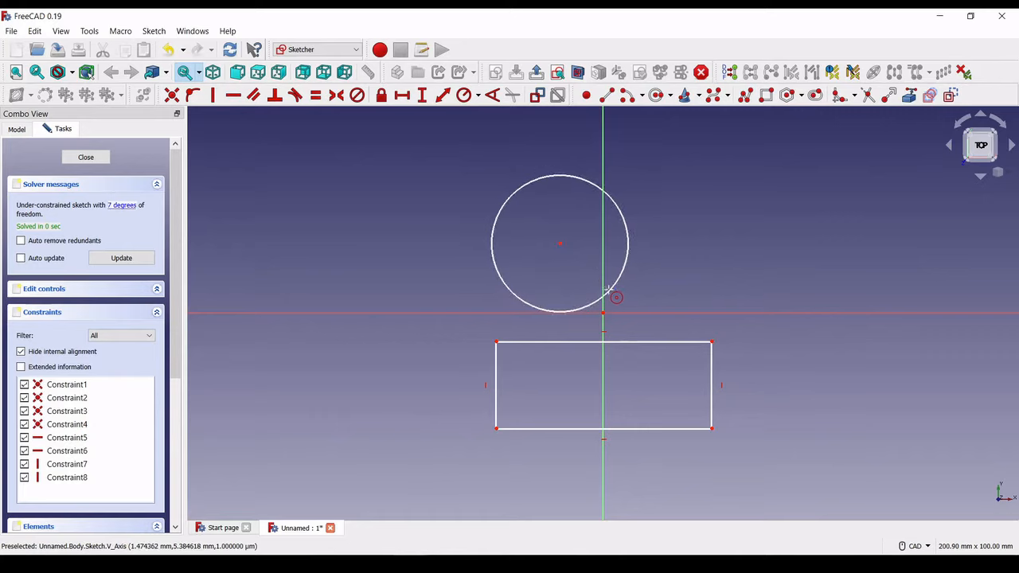
right_click(579, 271)
left_click_drag(561, 246, 606, 296)
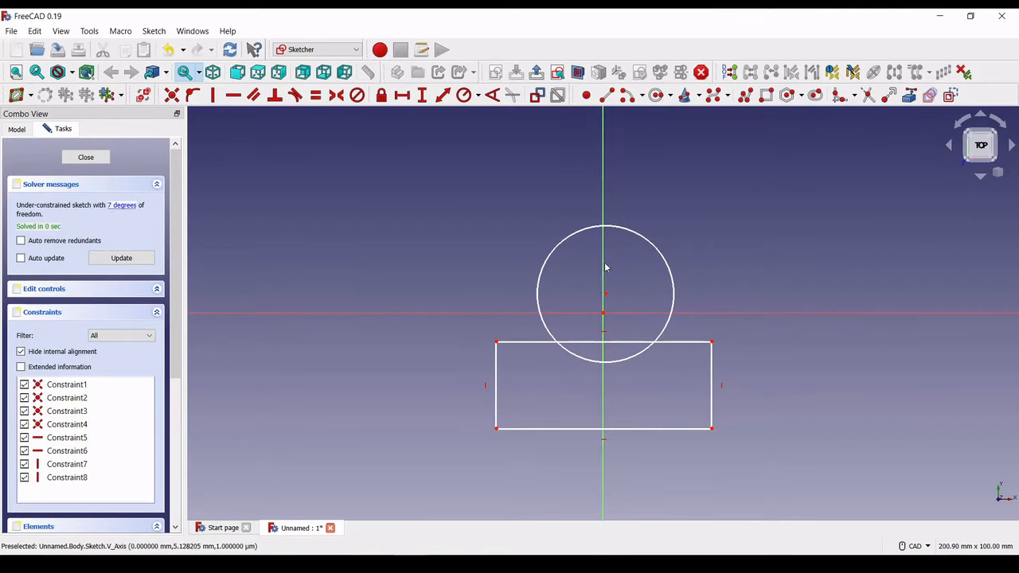
- Draw a closed triangle with a horizontal base about 43 mm long across the circle's upper part and its apex on the vertical axis
left_click(607, 96)
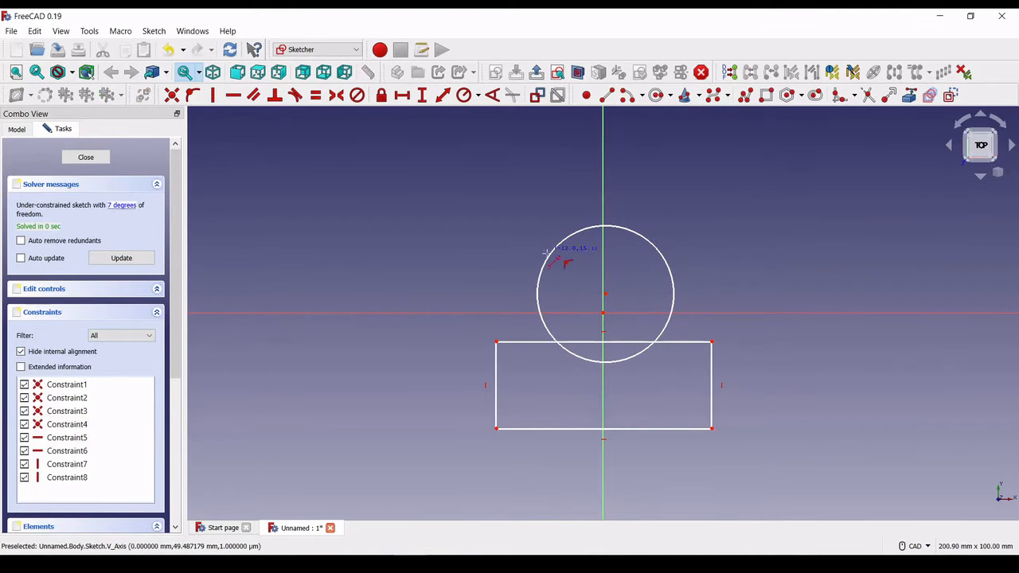
left_click(521, 245)
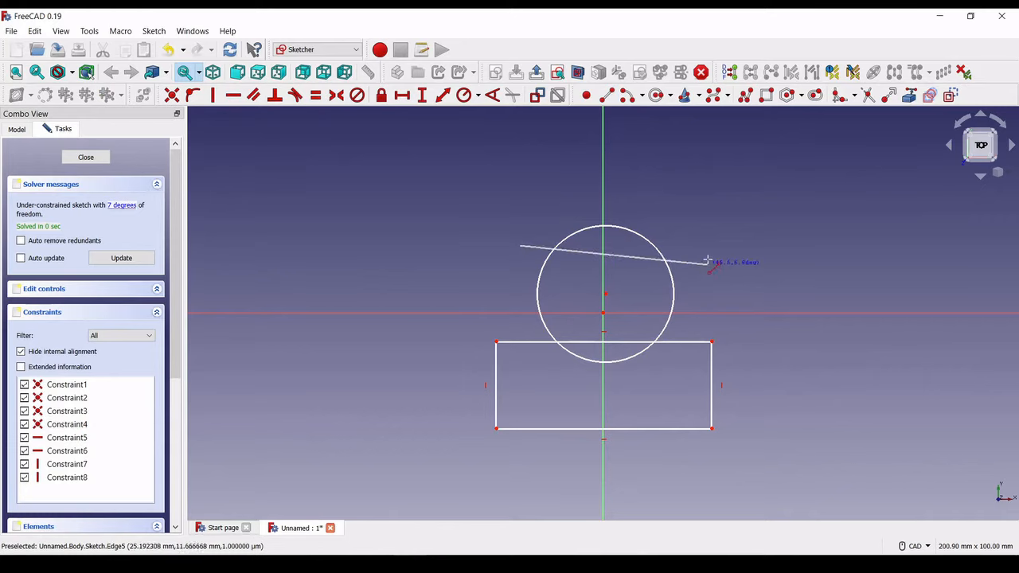
left_click(699, 245)
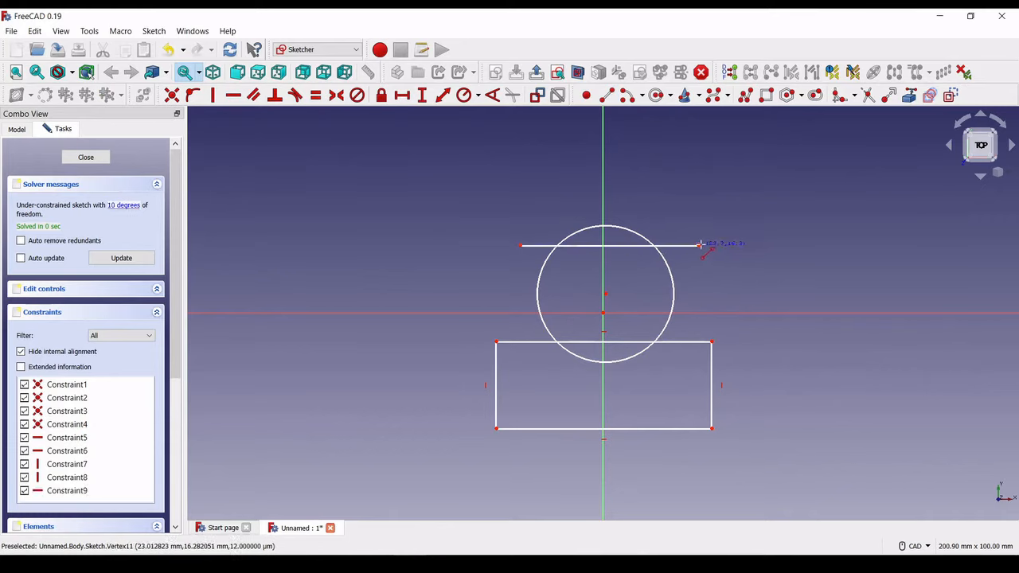
left_click(699, 245)
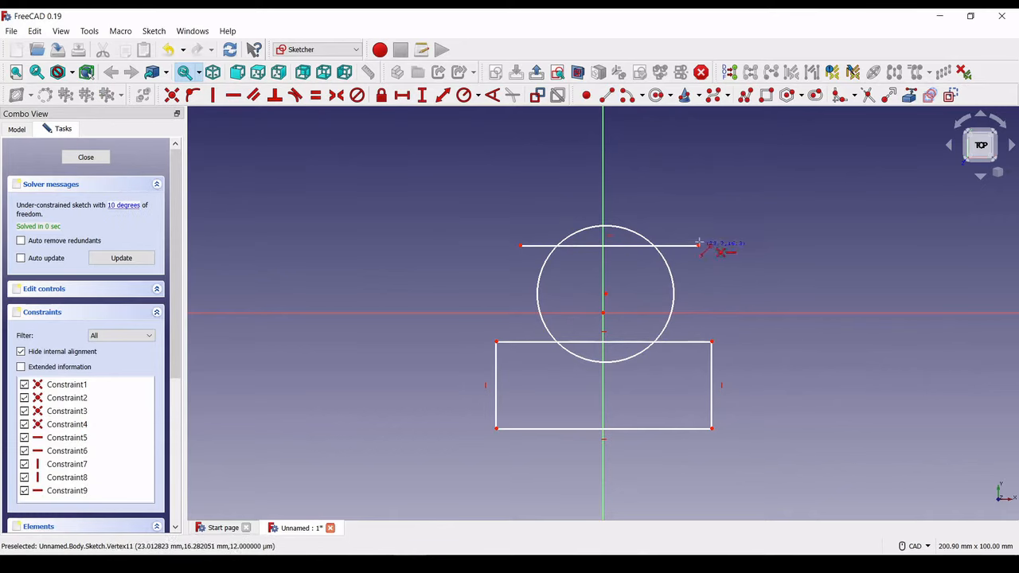
left_click(602, 137)
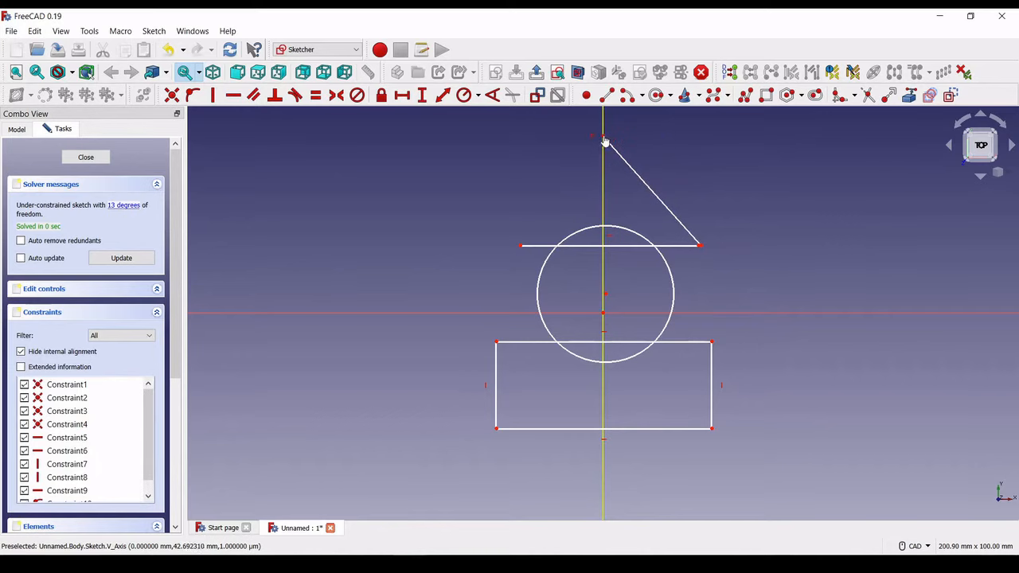
left_click(522, 245)
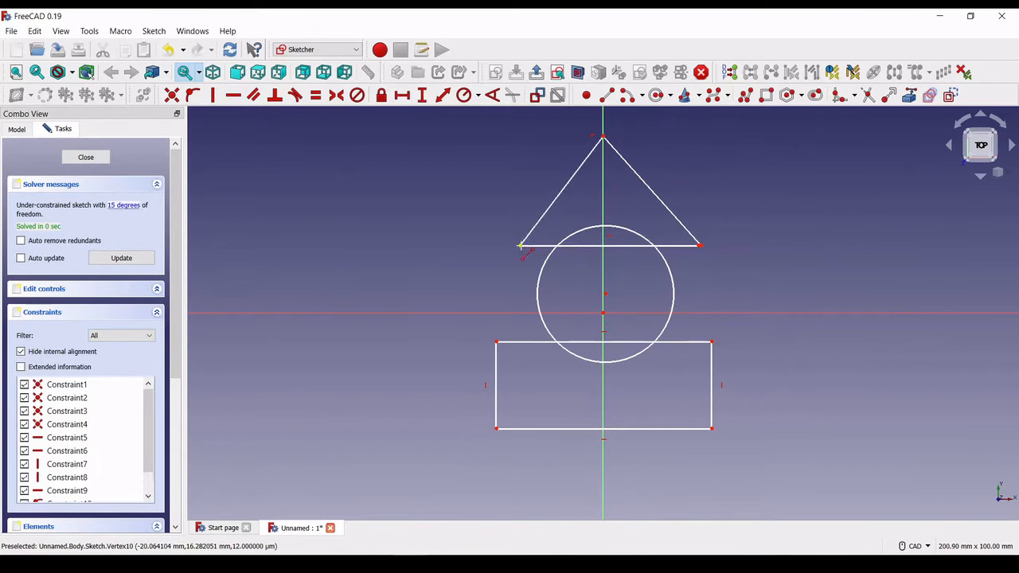
key("Escape")
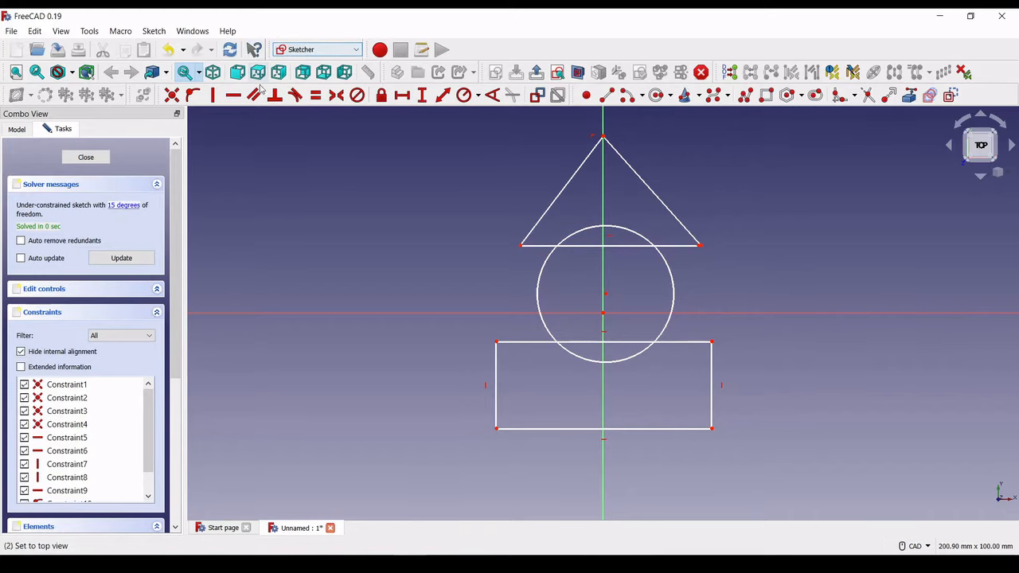
- Trim the circle's arc inside the triangle and the part of the rectangle's top edge inside the circle
left_click(868, 95)
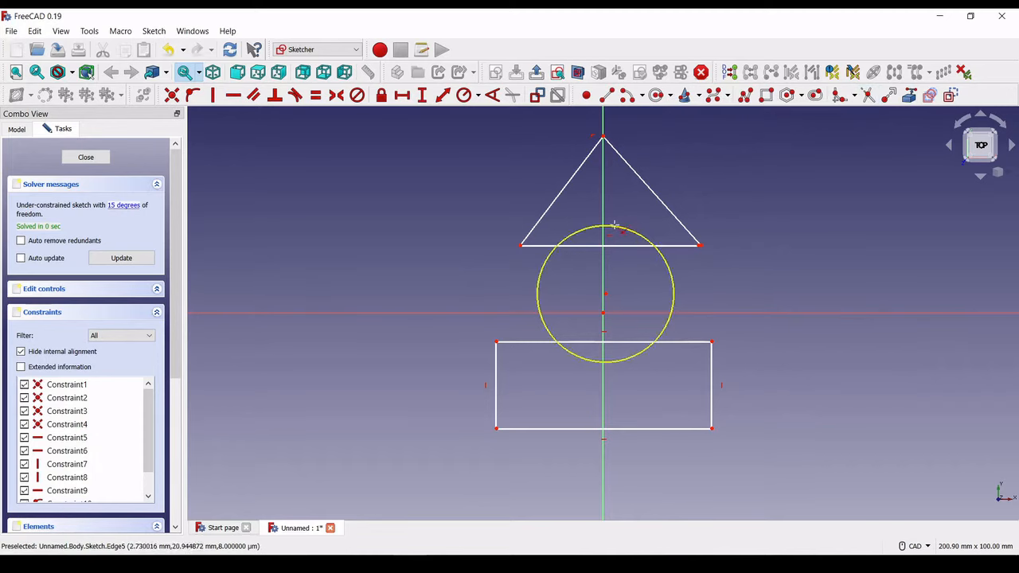
left_click(615, 228)
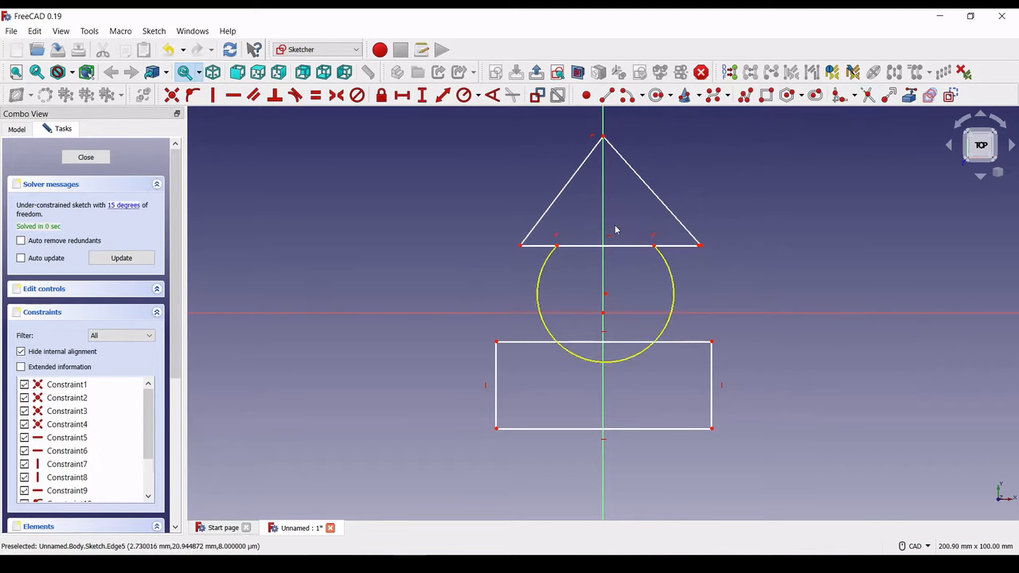
left_click(619, 343)
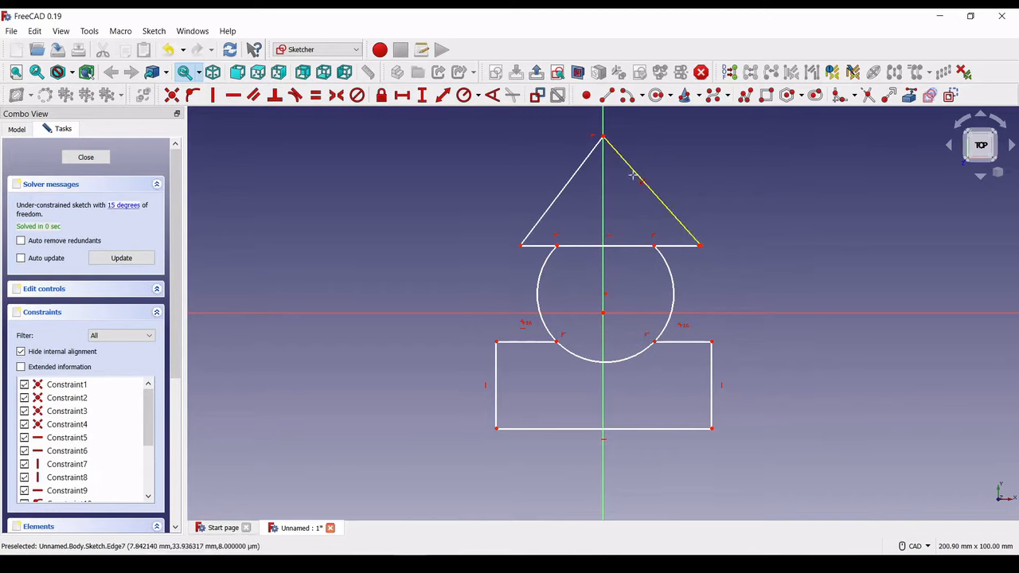
right_click(685, 384)
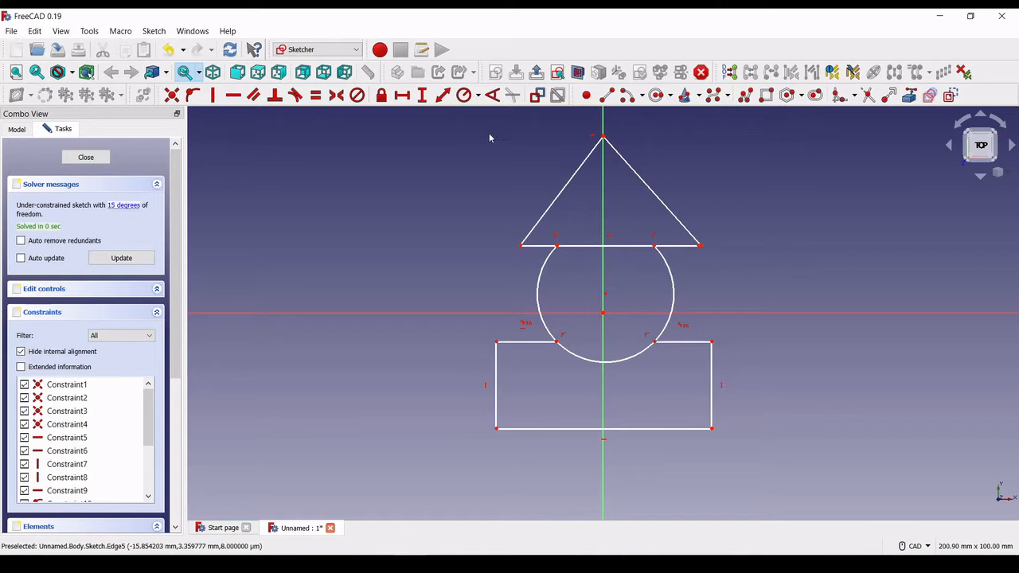
- Sketch a small circle of about 3 mm radius as the left eye and move it slightly inward within the large circle
left_click(655, 96)
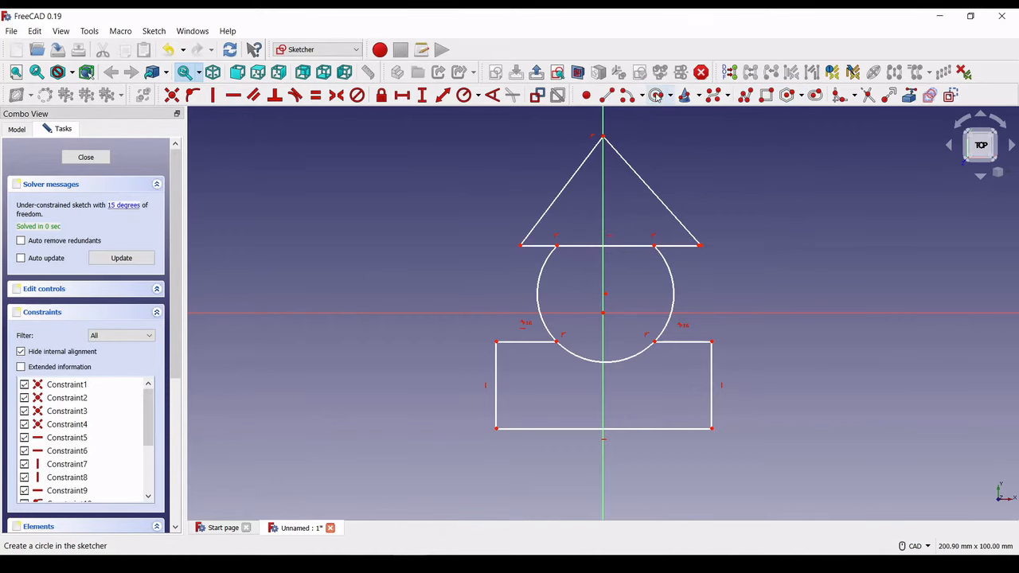
left_click(562, 271)
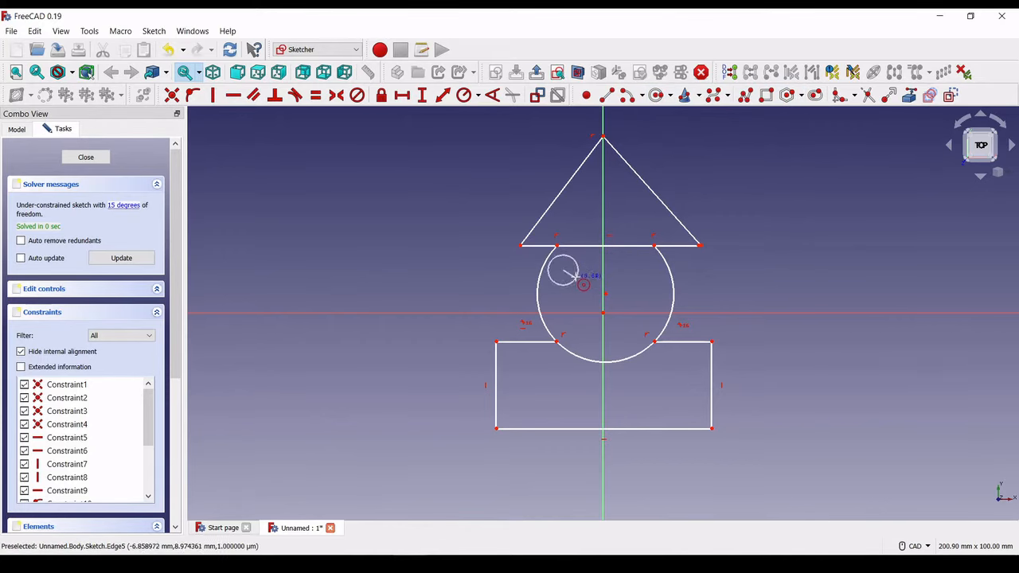
left_click(575, 276)
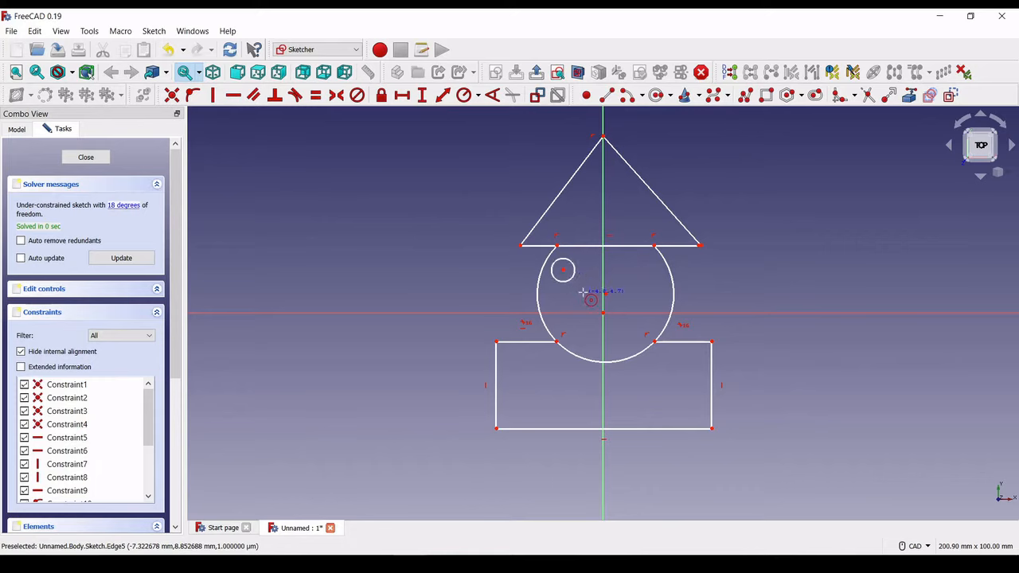
right_click(605, 296)
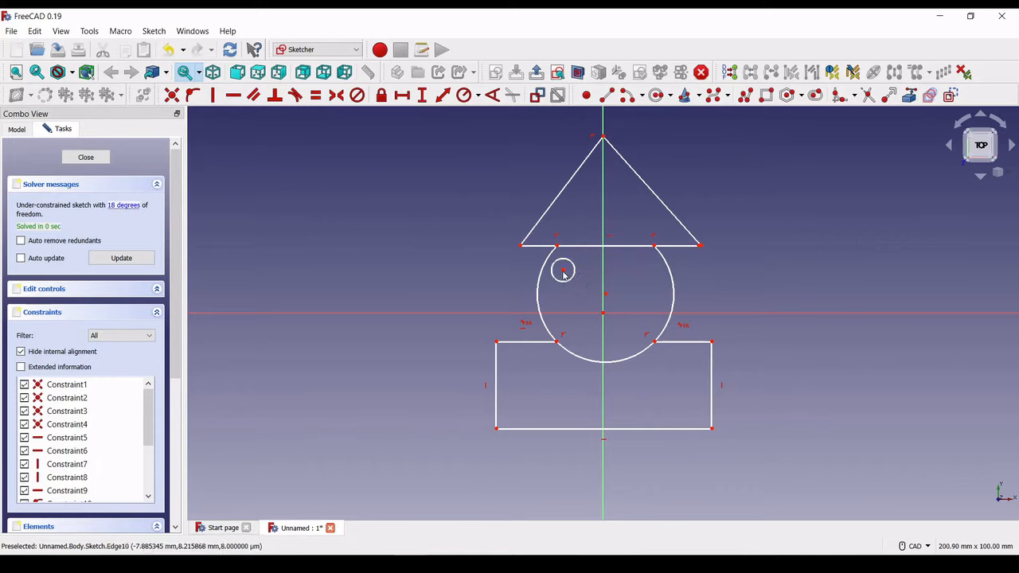
left_click_drag(564, 273, 573, 284)
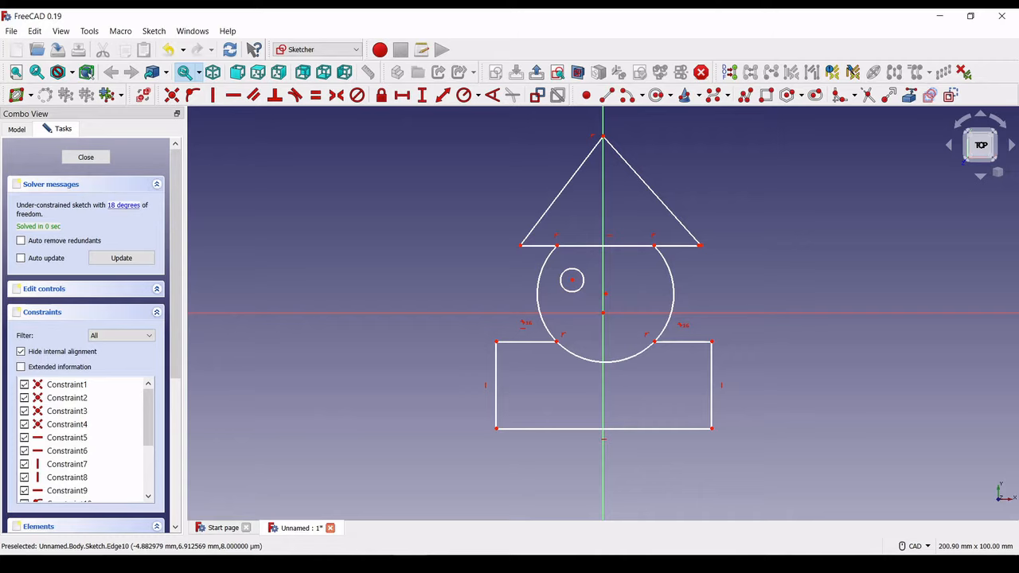
- Copy the small circle as a cloned array of 2 columns and 1 row, spaced about 17 mm horizontally
left_click(571, 292)
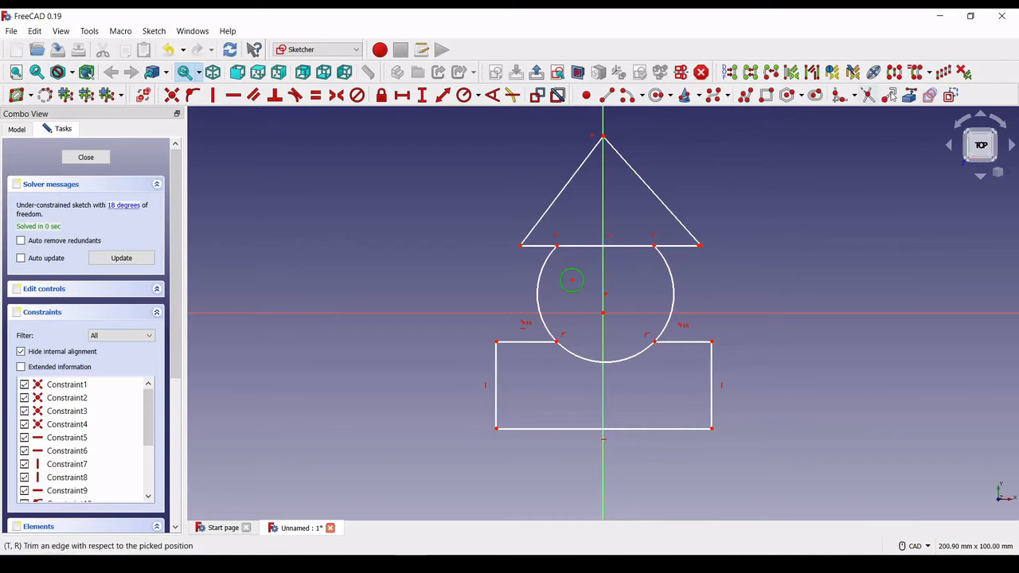
left_click(943, 72)
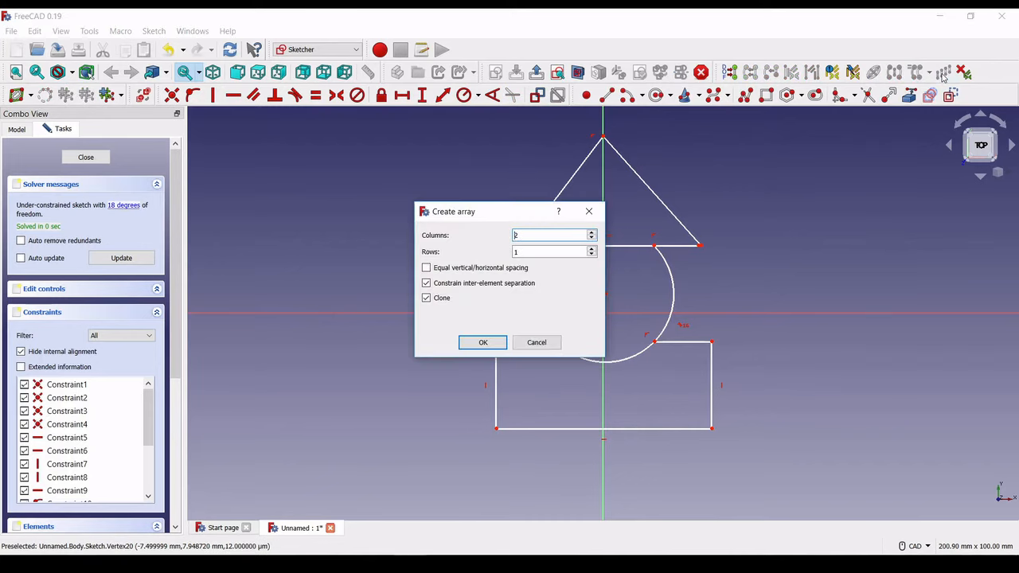
left_click_drag(453, 213, 340, 206)
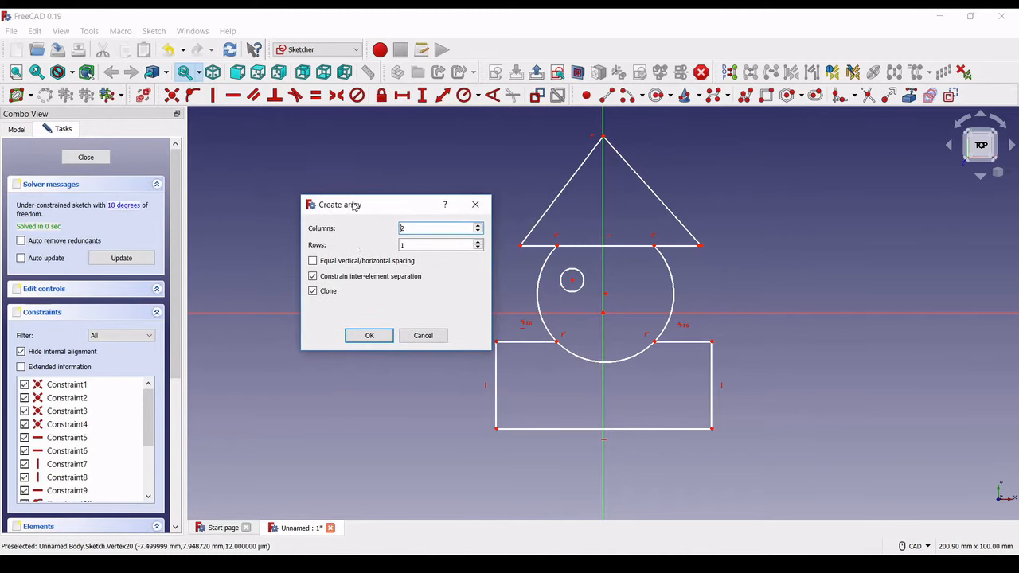
left_click(404, 230)
left_click(401, 245)
left_click(370, 337)
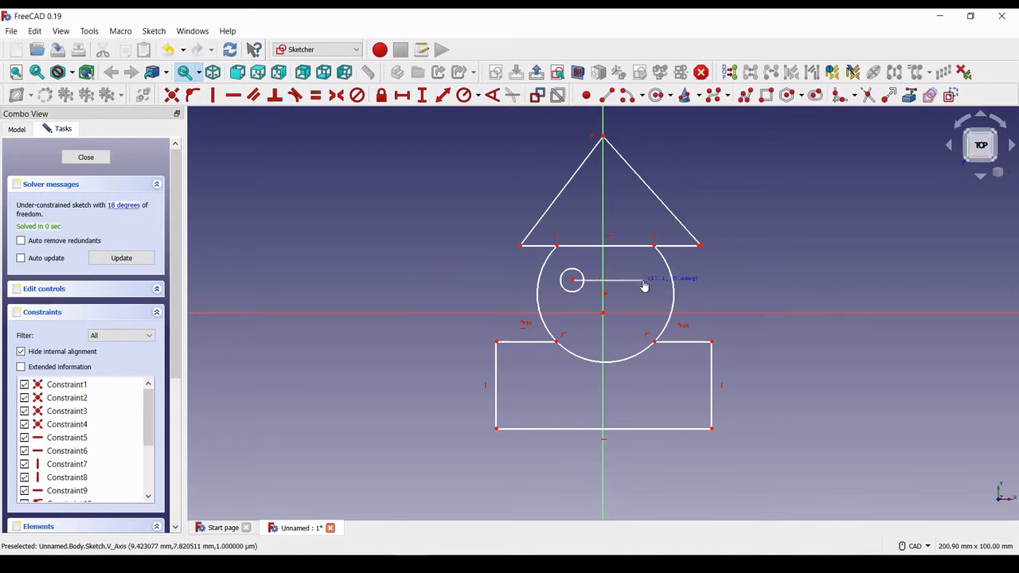
left_click(643, 280)
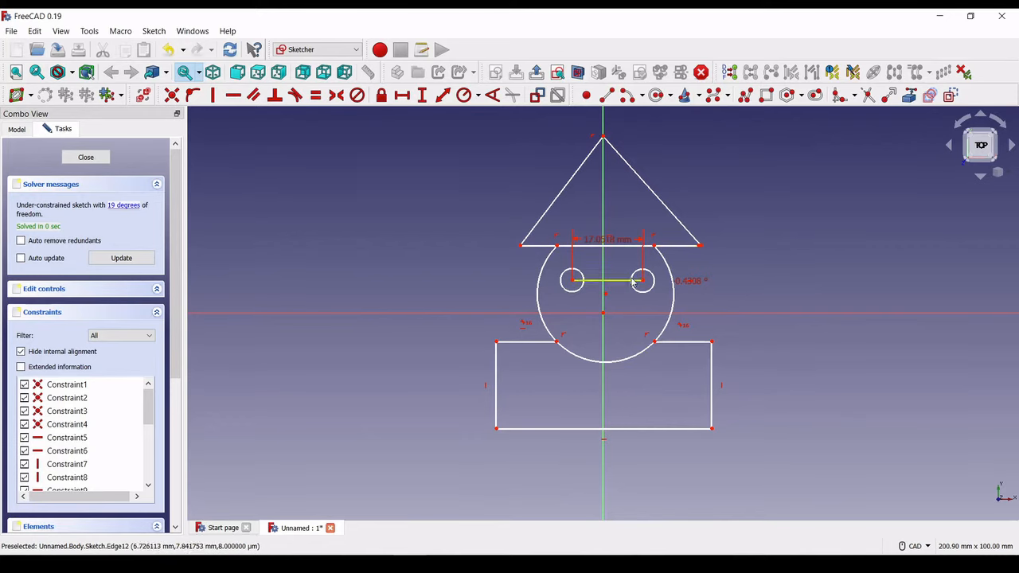
- Set the length constraint between the two eye circles' centres to 18 mm
double_click(613, 241)
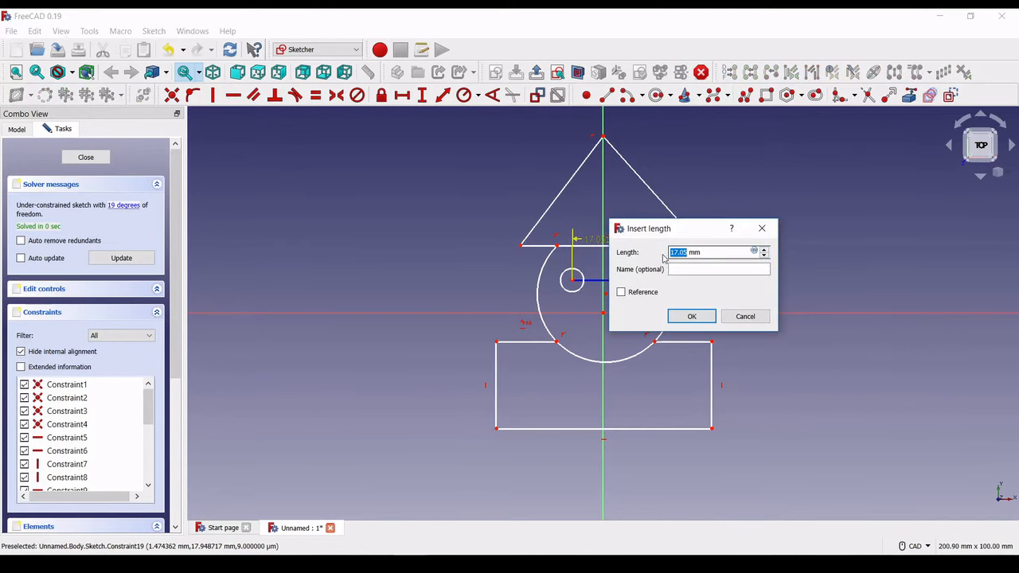
type("18")
key("Return")
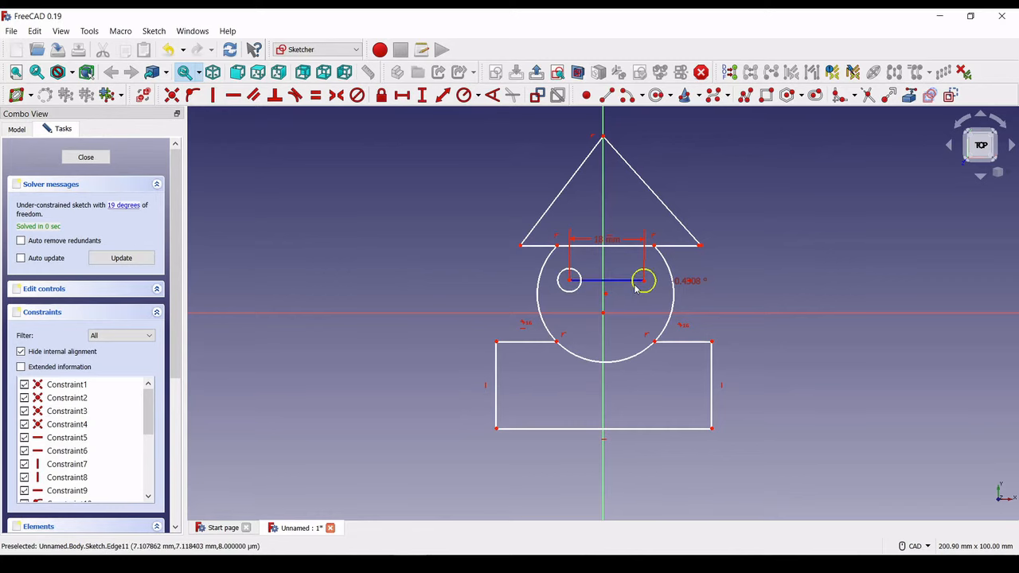
key("Escape")
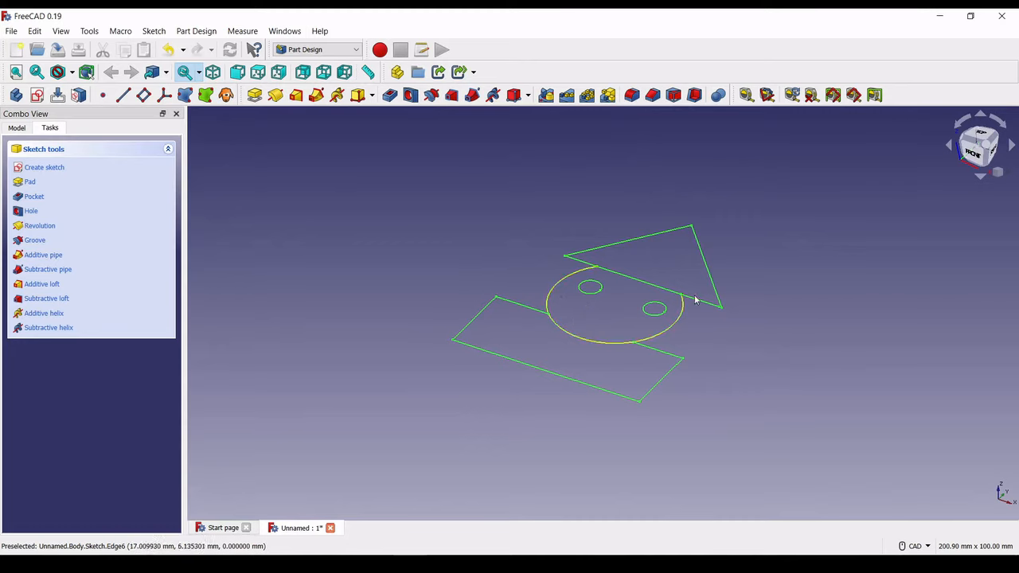
- Reopen the sketch for editing and delete the eyes' 18 mm length constraint and the construction line joining their centres
left_click(18, 128)
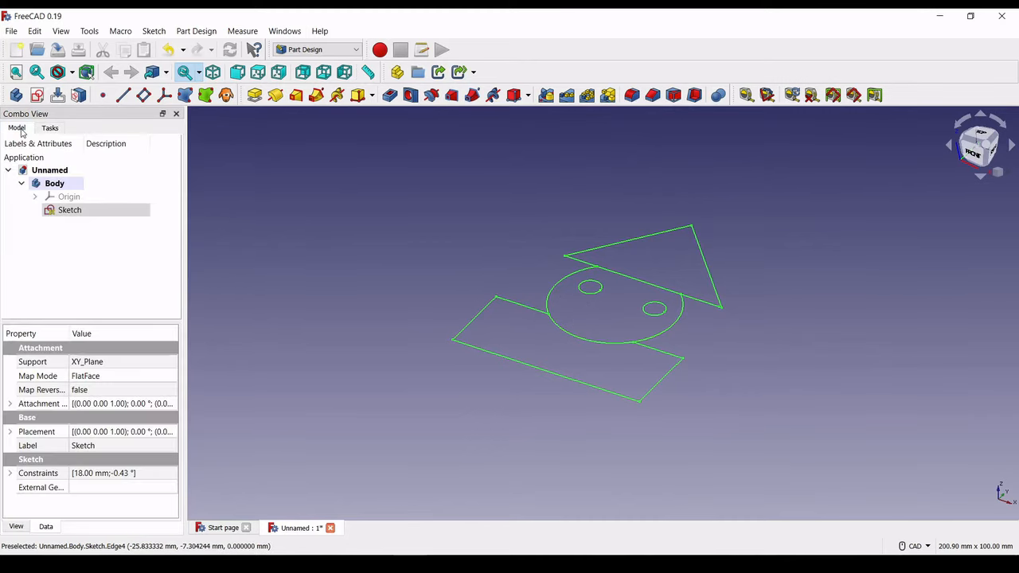
double_click(72, 211)
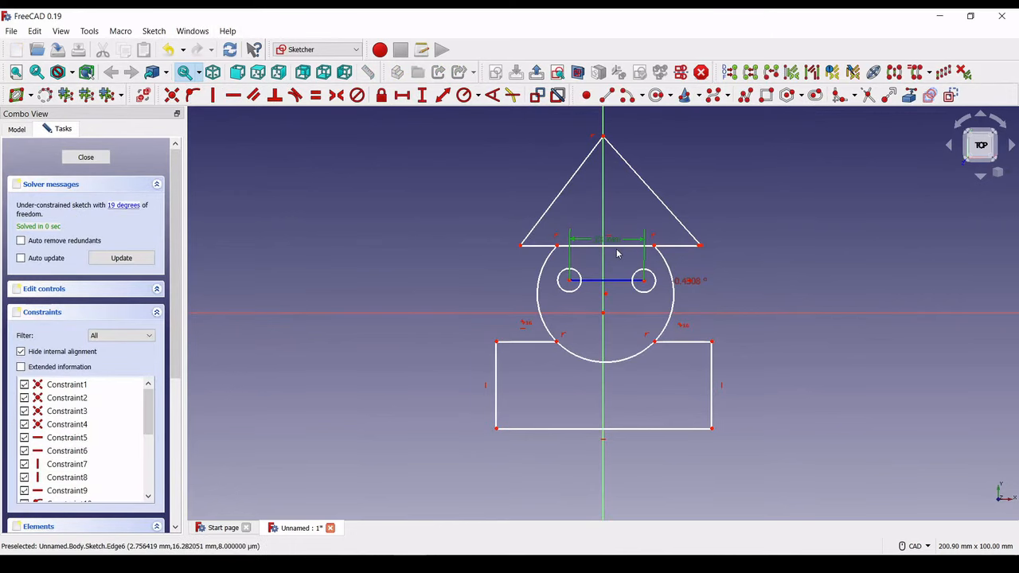
key("Delete")
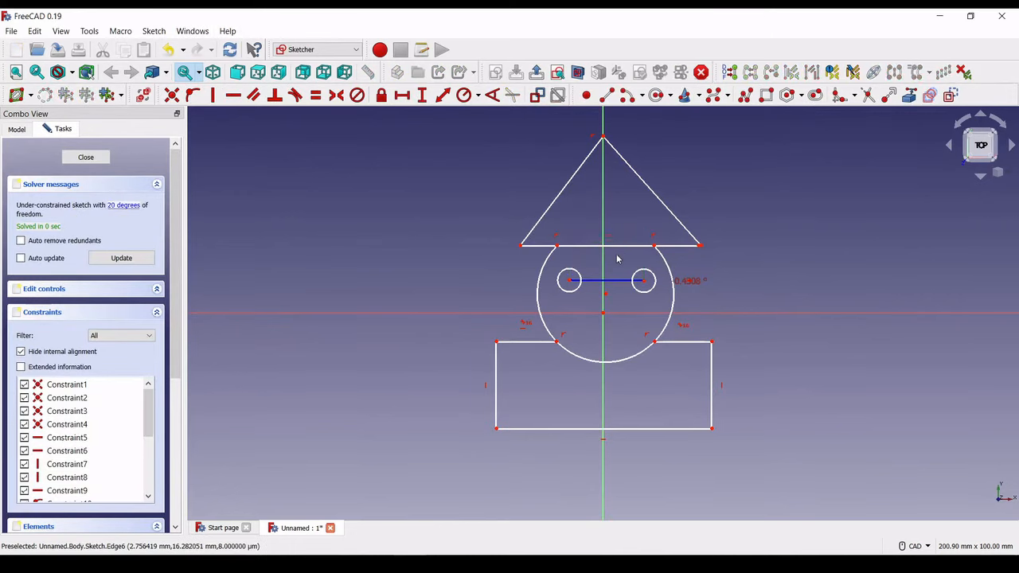
left_click(619, 281)
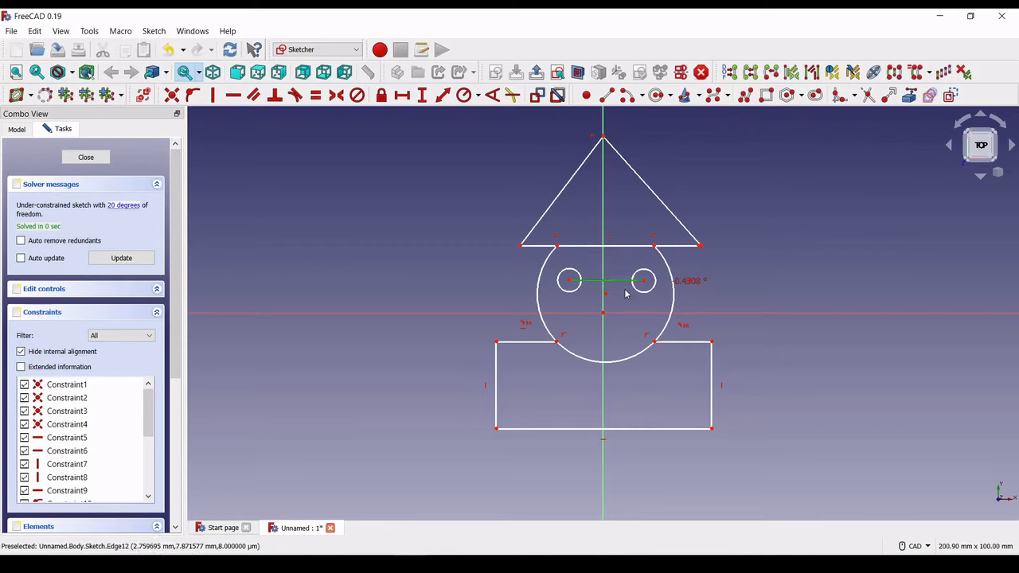
key("Delete")
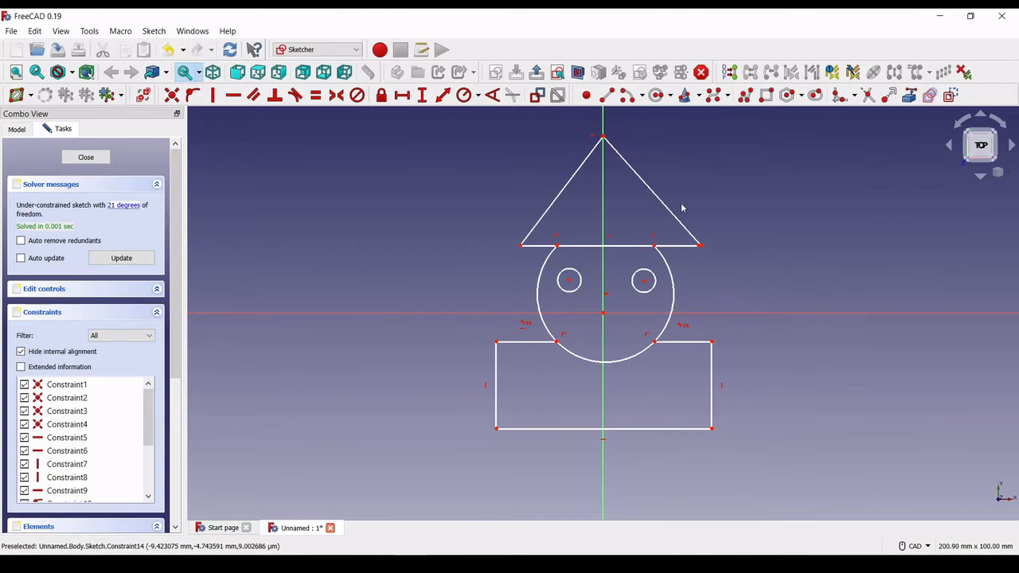
- Try a lower half-circle mouth arc of about 17 mm radius centred below the left eye, and delete it
left_click(632, 97)
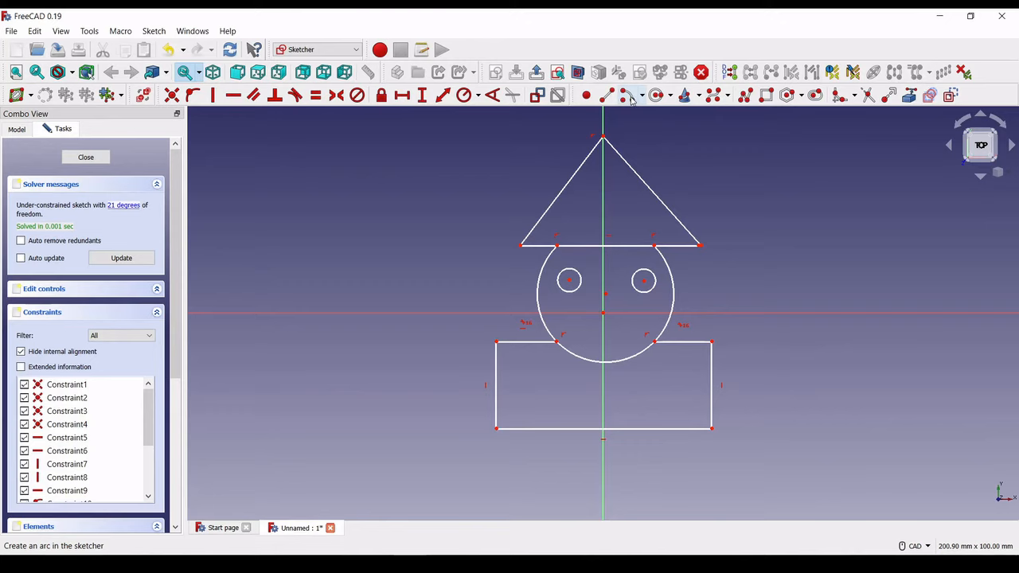
left_click(572, 323)
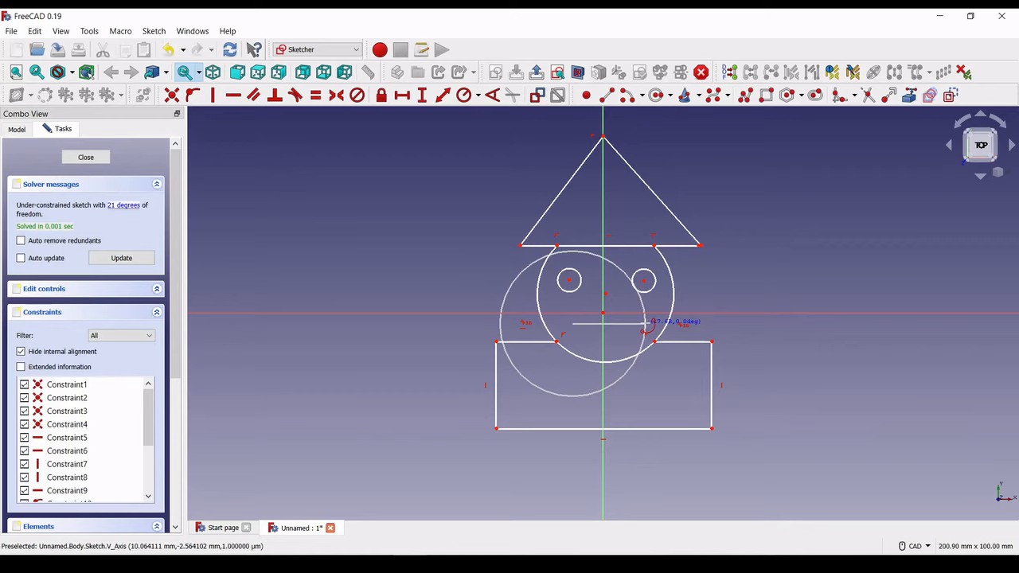
left_click(645, 331)
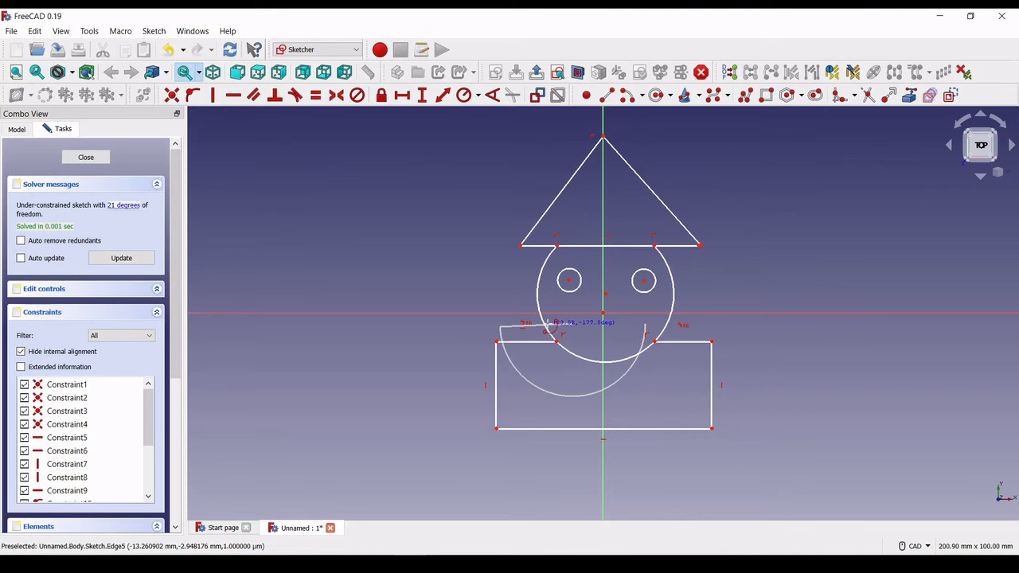
left_click(551, 324)
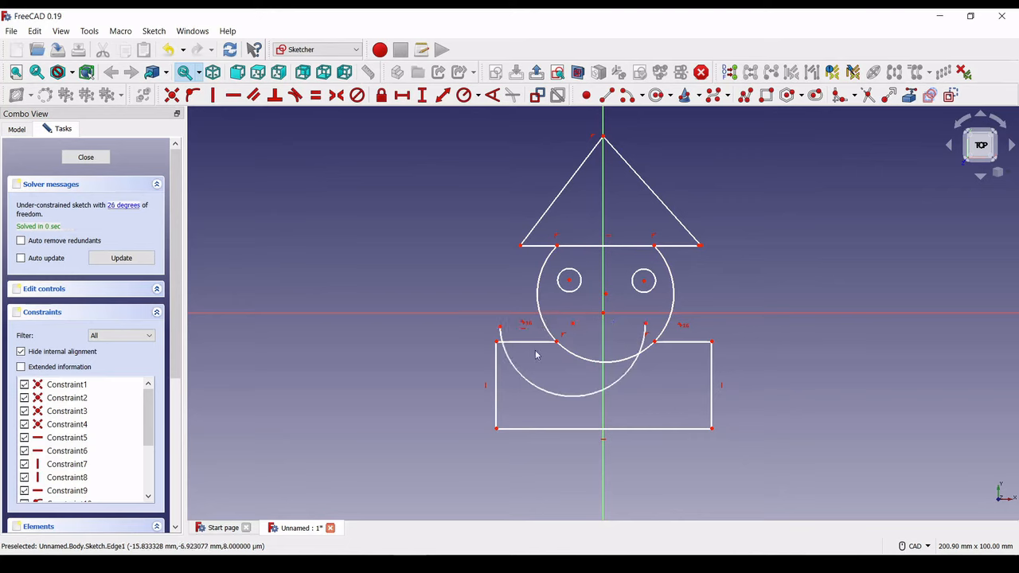
left_click(532, 386)
key("Delete")
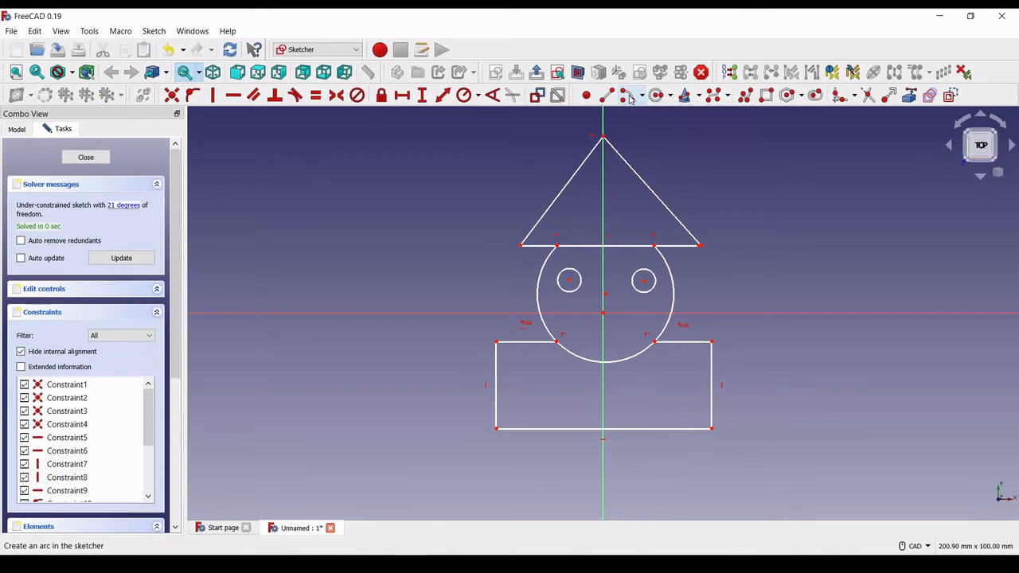
- Try a smaller mouth arc of about 8 mm radius starting on the vertical axis, and delete it
left_click(628, 96)
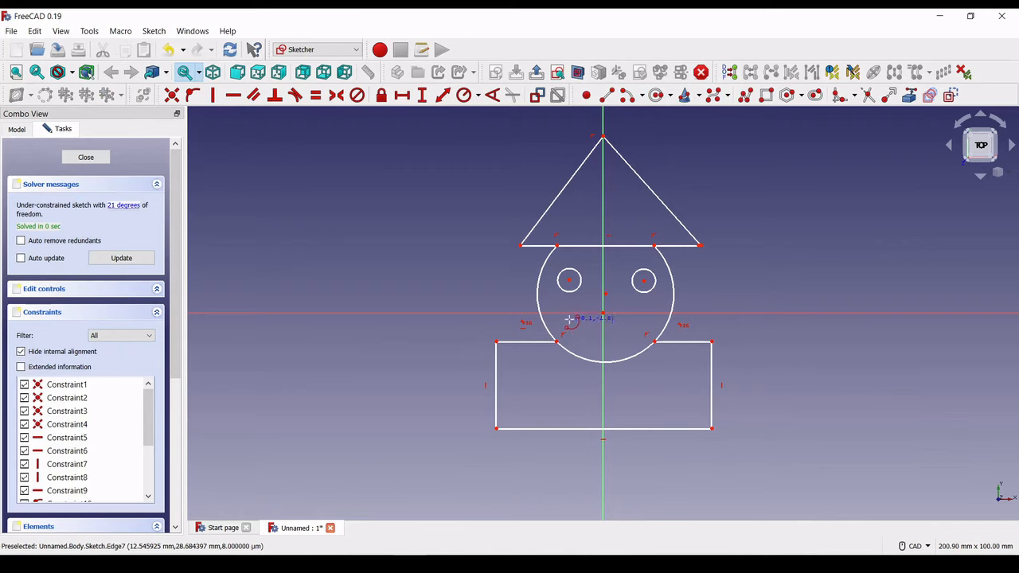
left_click(571, 319)
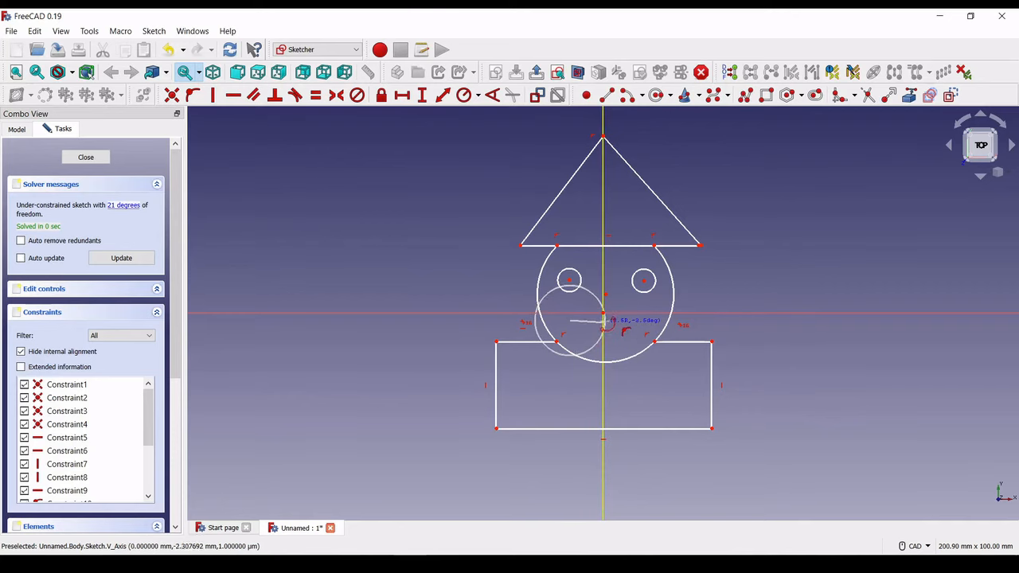
left_click(603, 332)
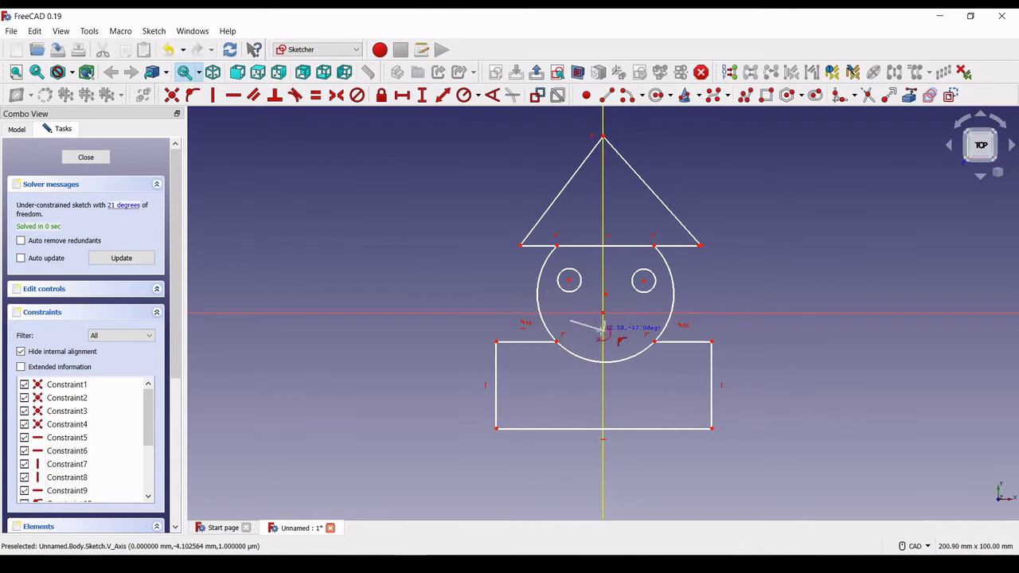
left_click(535, 324)
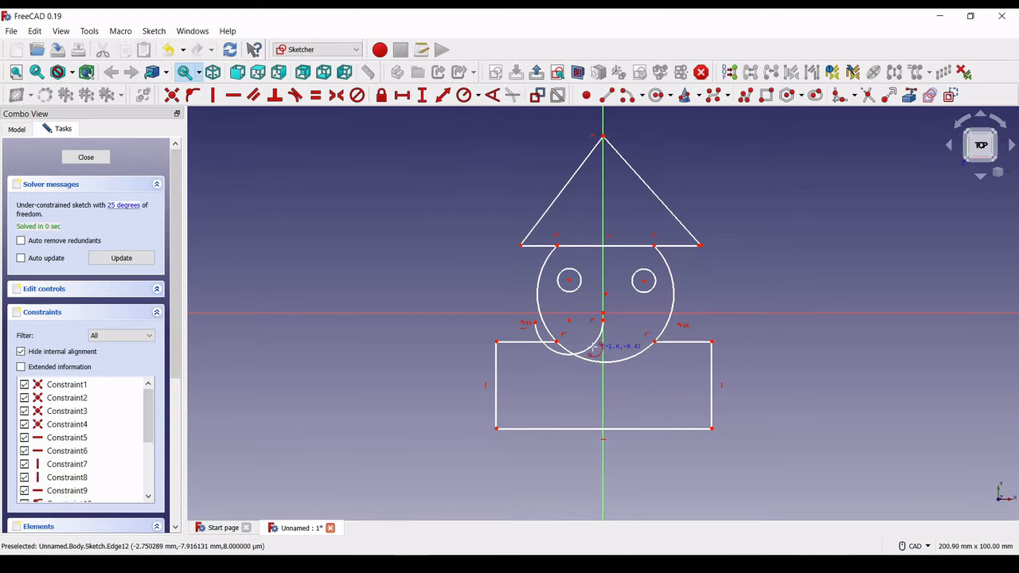
left_click(583, 351)
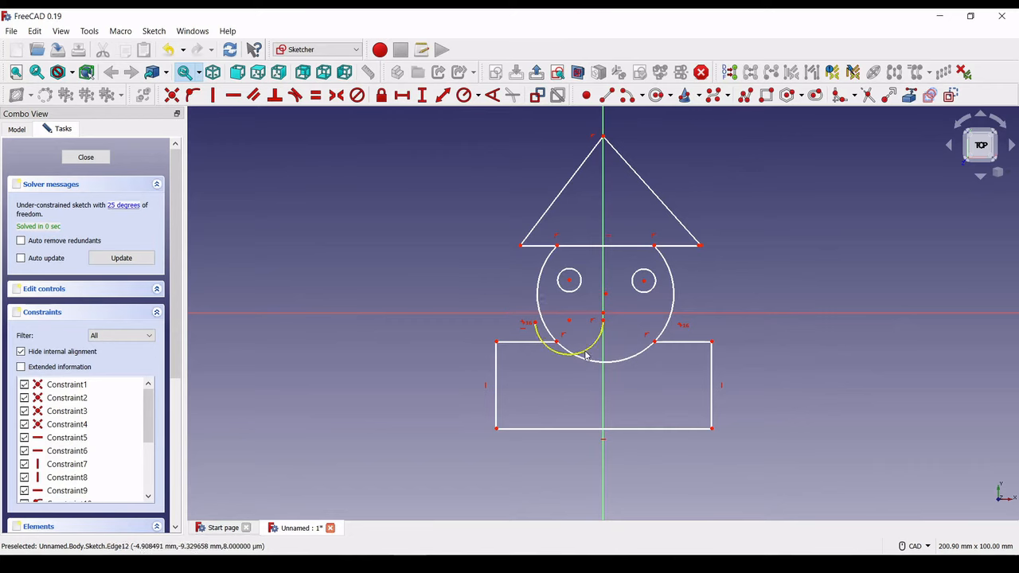
key("Delete")
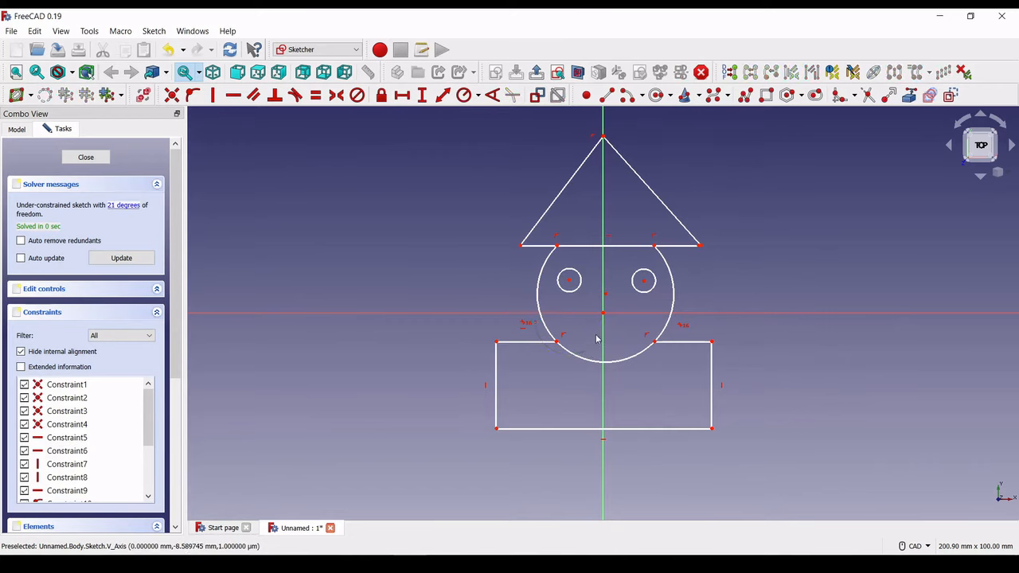
- Draw a lower half-circle mouth arc of about 11 mm radius centred on the vertical axis below the origin
left_click(629, 99)
left_click(603, 324)
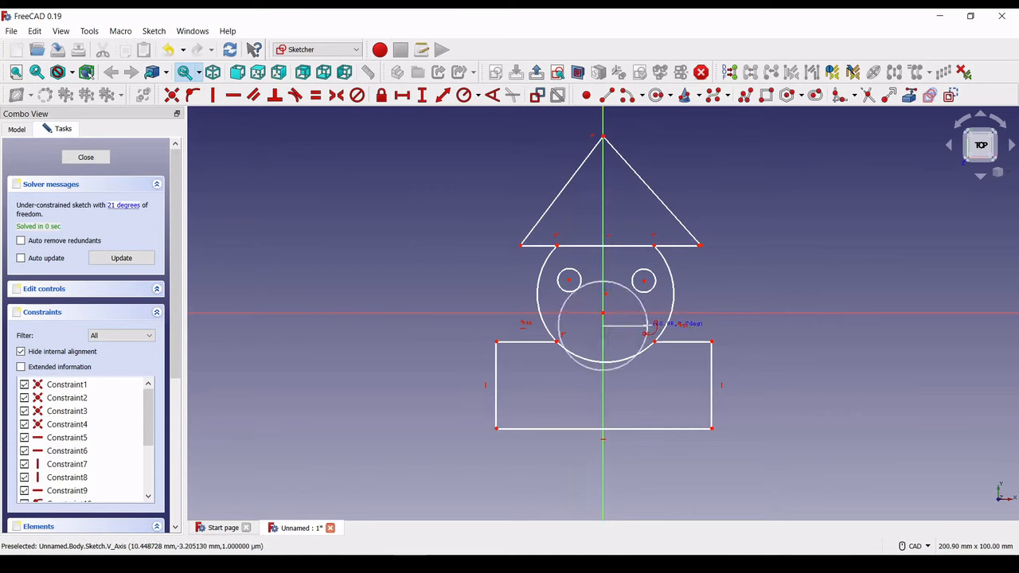
left_click(647, 328)
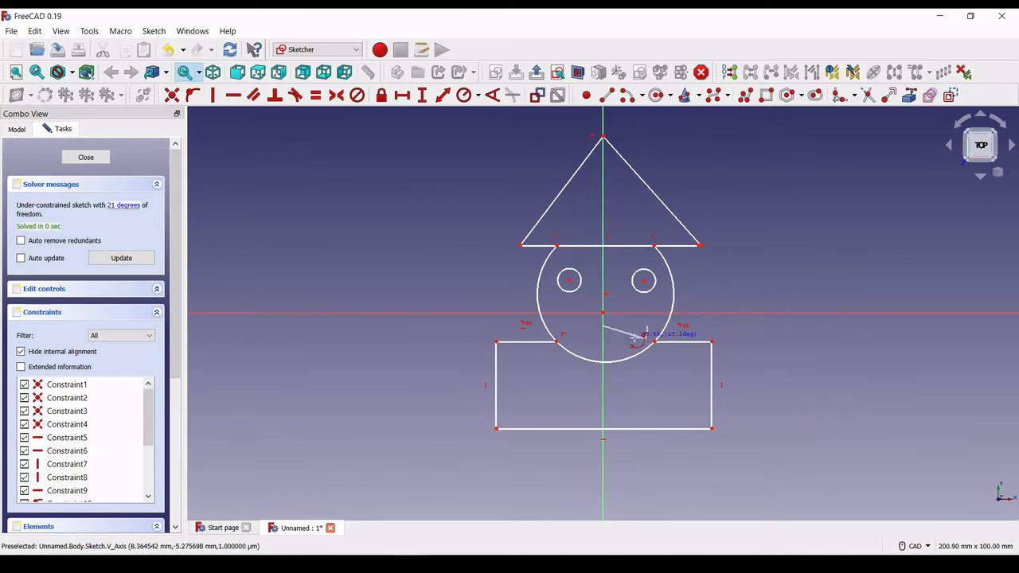
left_click(565, 329)
left_click(565, 329)
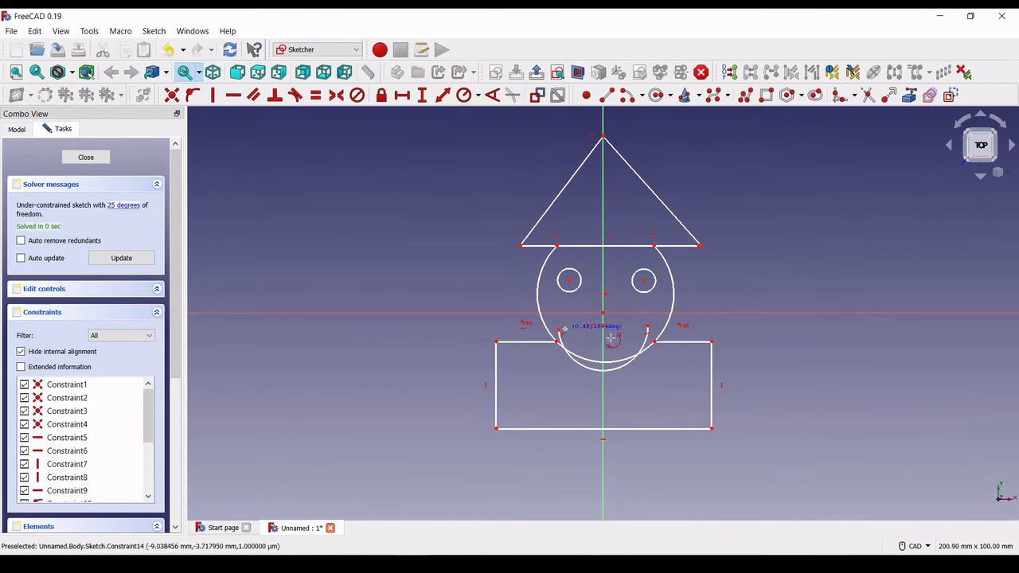
key("Escape")
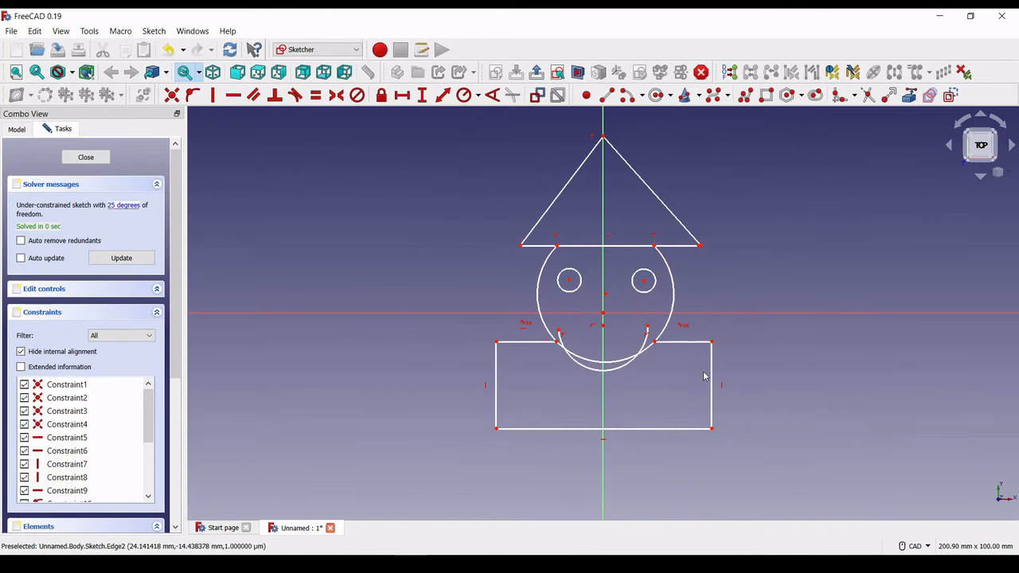
- Try to pull the axis-centred mouth arc up into the face, and delete the arc
left_click(610, 371)
left_click_drag(609, 374, 615, 315)
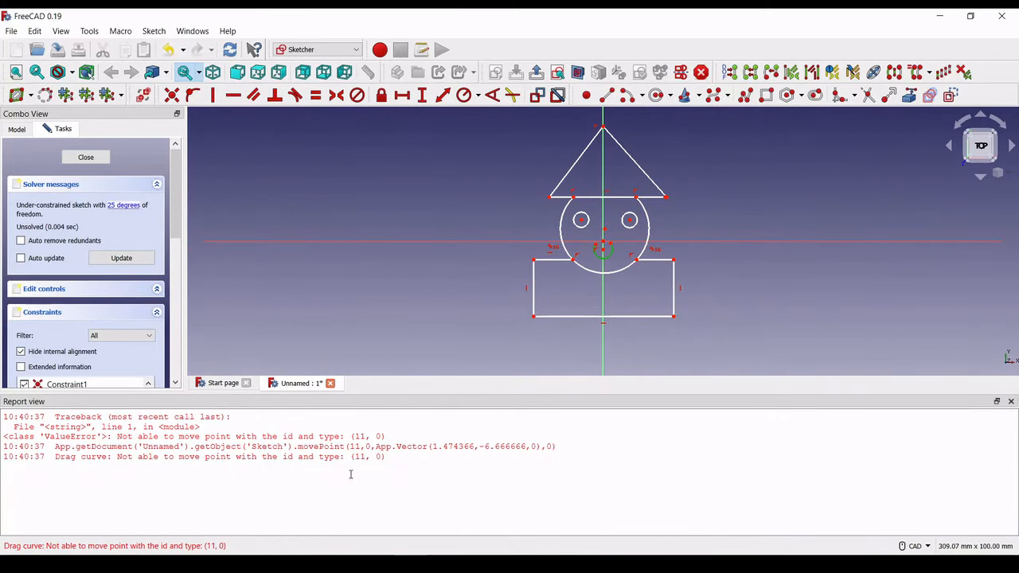
left_click(1010, 404)
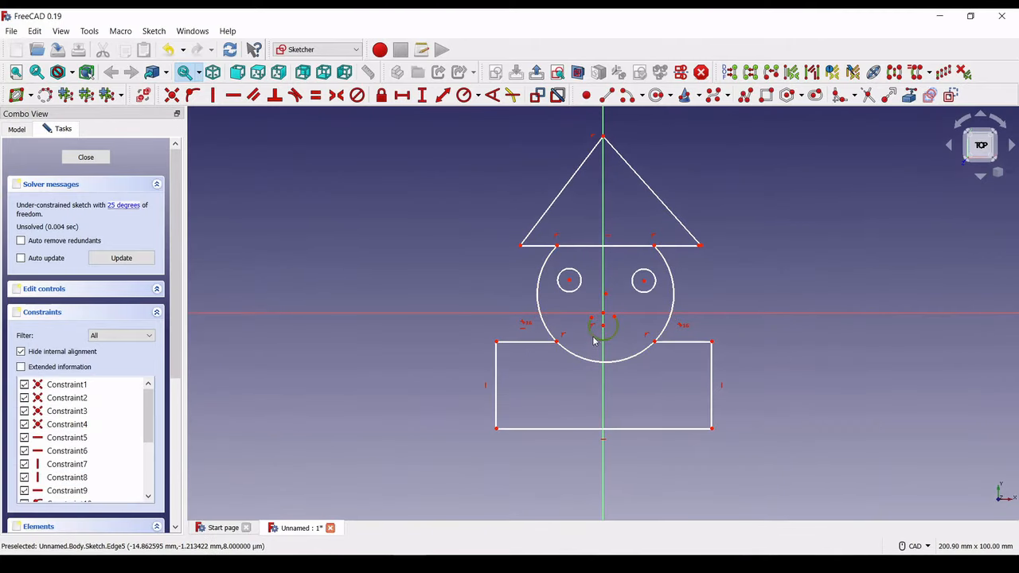
key("Delete")
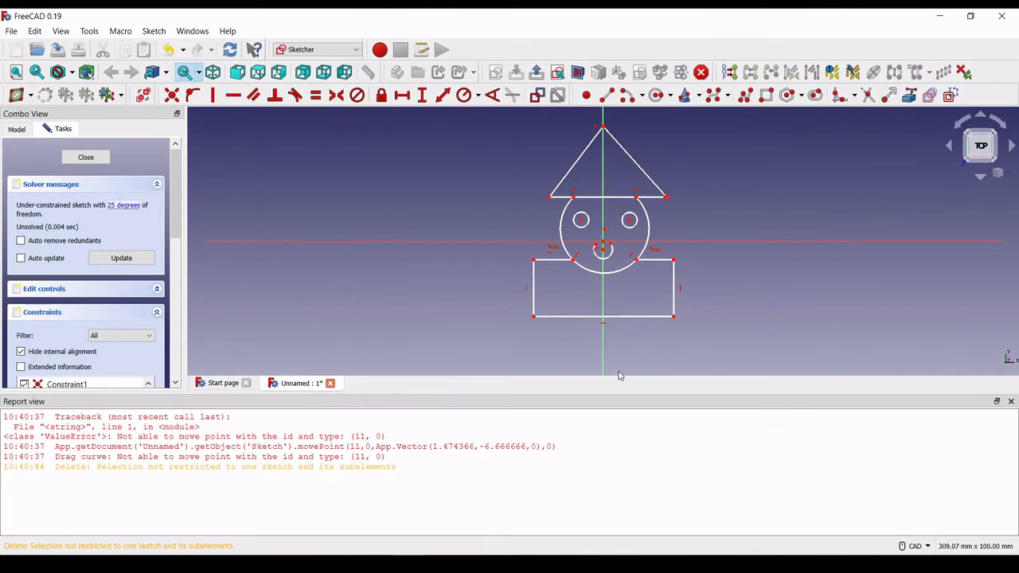
left_click(1010, 401)
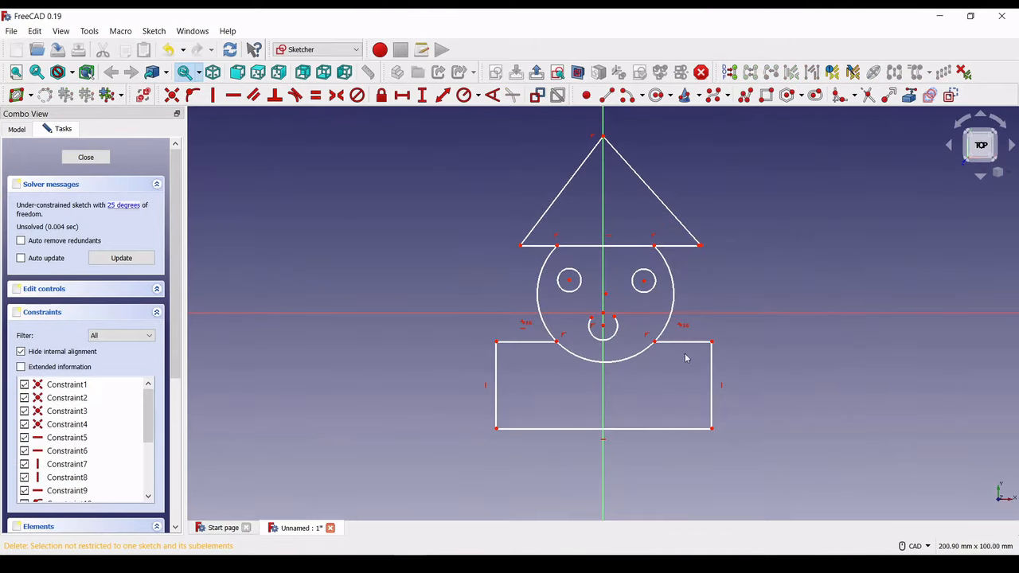
left_click(612, 328)
key("Delete")
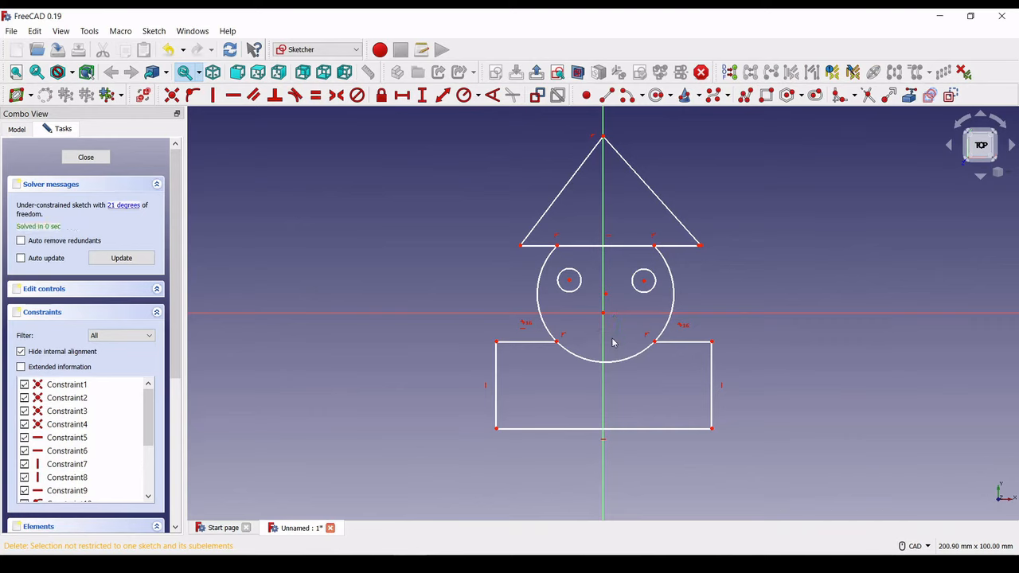
- Draw a lower half-circle mouth arc of about 8 mm radius centred slightly left of the vertical axis inside the face
left_click(626, 96)
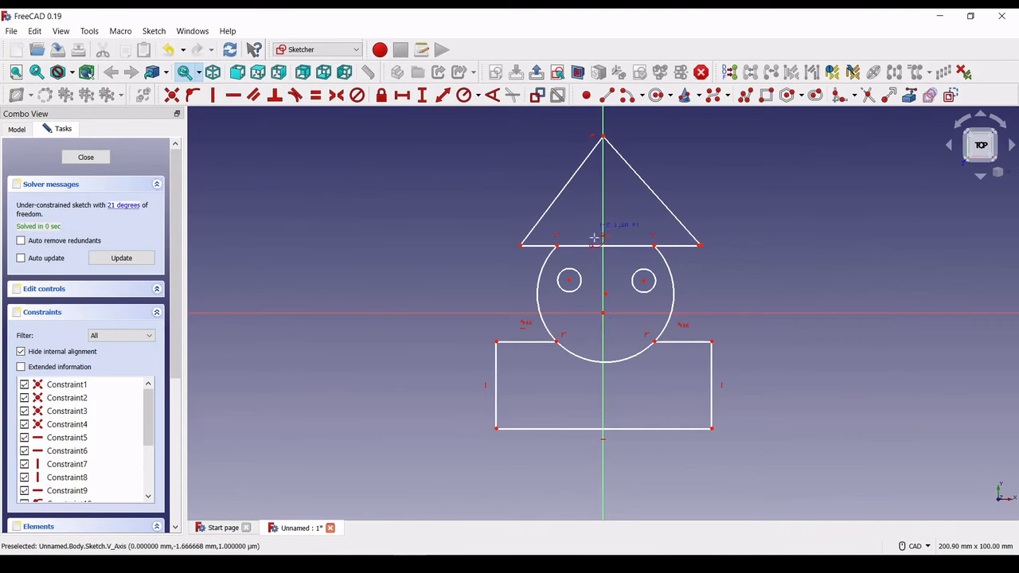
left_click(586, 329)
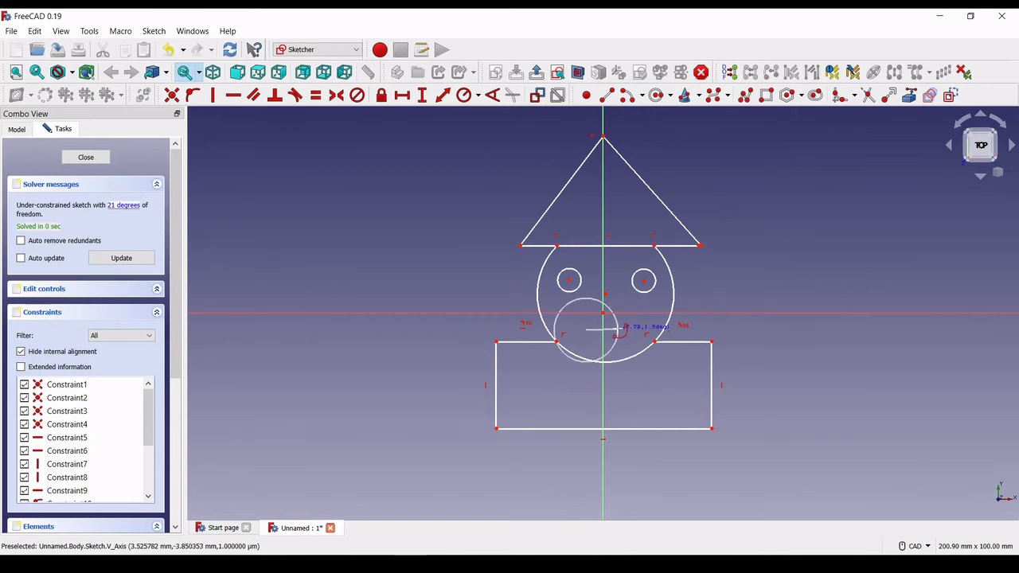
left_click(618, 328)
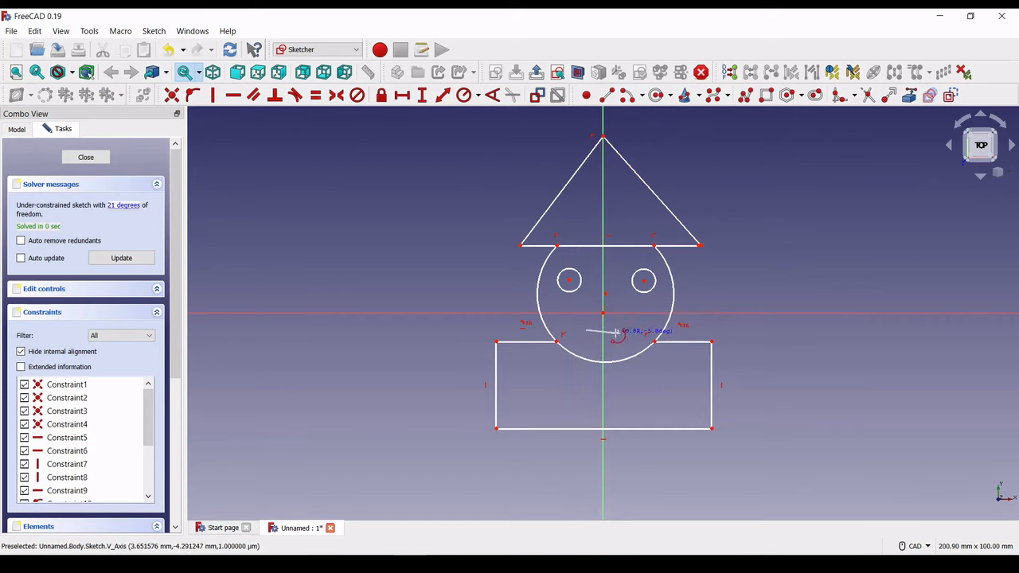
left_click(566, 333)
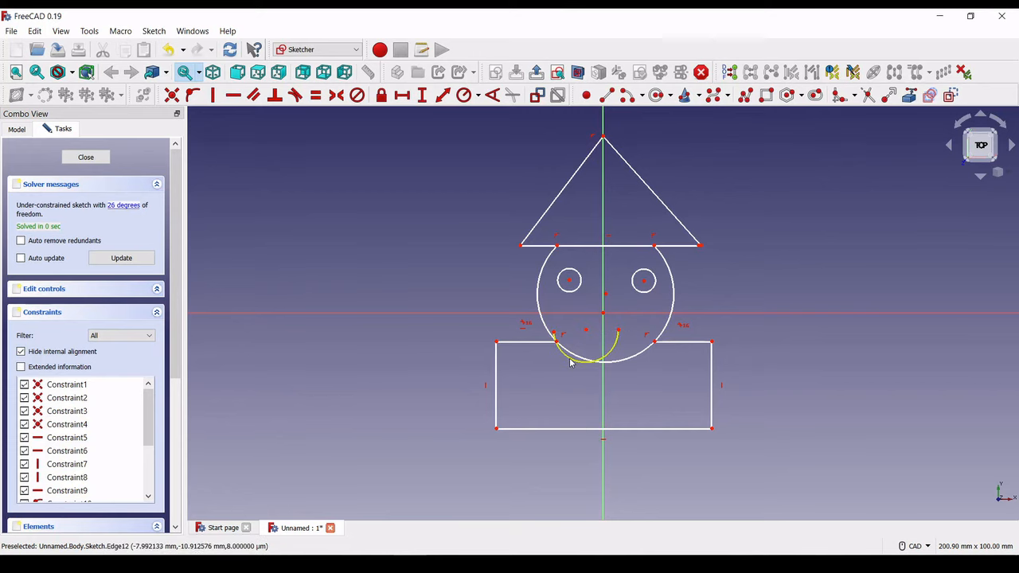
- Try to shrink and reshape the half-circle mouth arc left of the vertical axis by pulling its curve, and delete the arc
left_click_drag(570, 362, 608, 341)
left_click(614, 349)
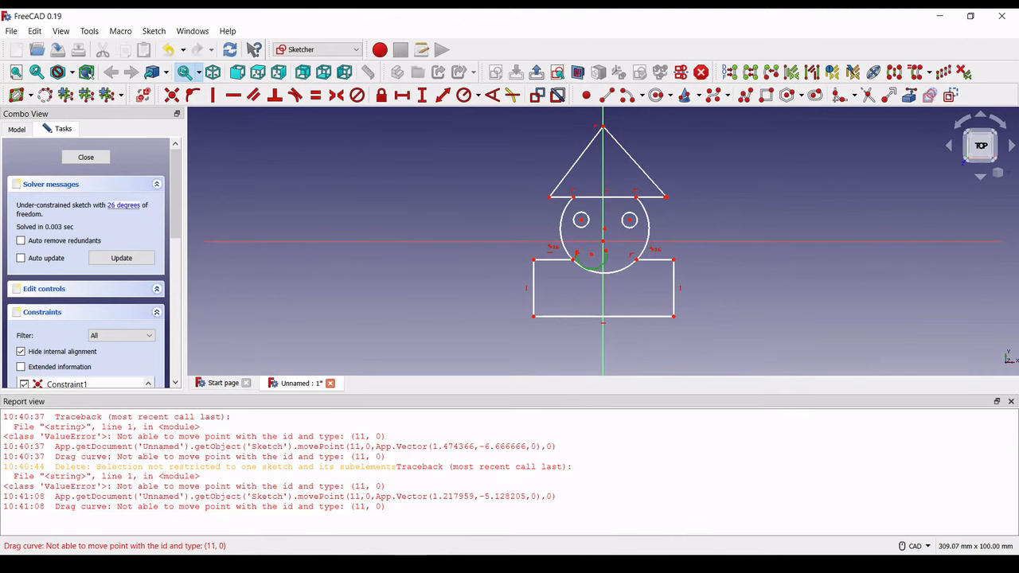
left_click(1011, 402)
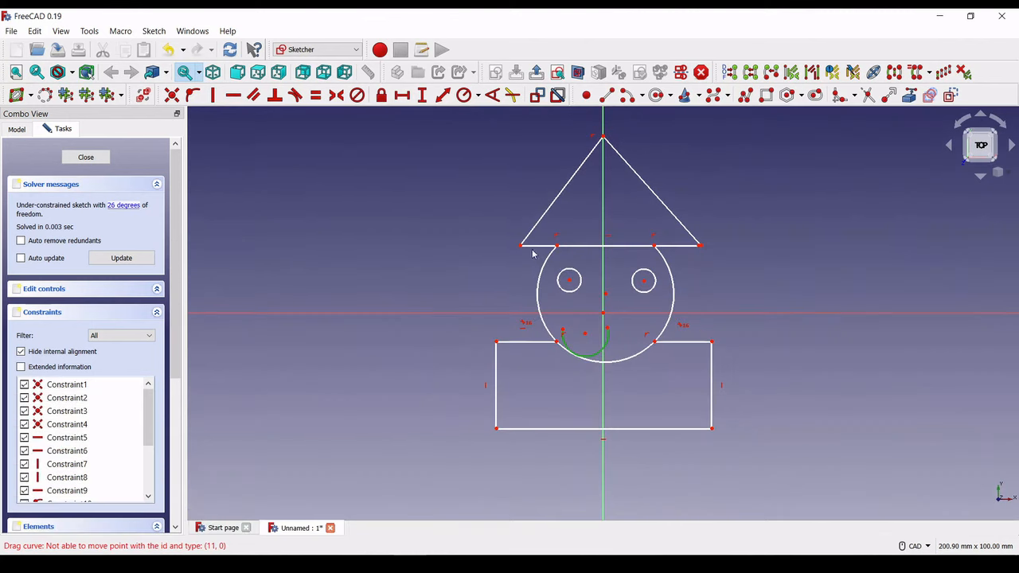
left_click(607, 346)
key("Delete")
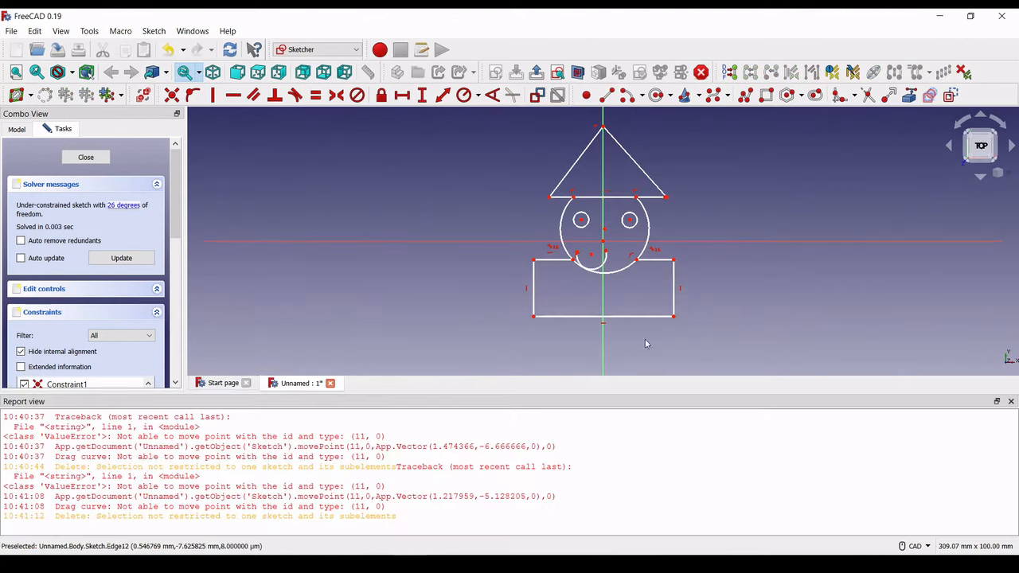
left_click(1011, 402)
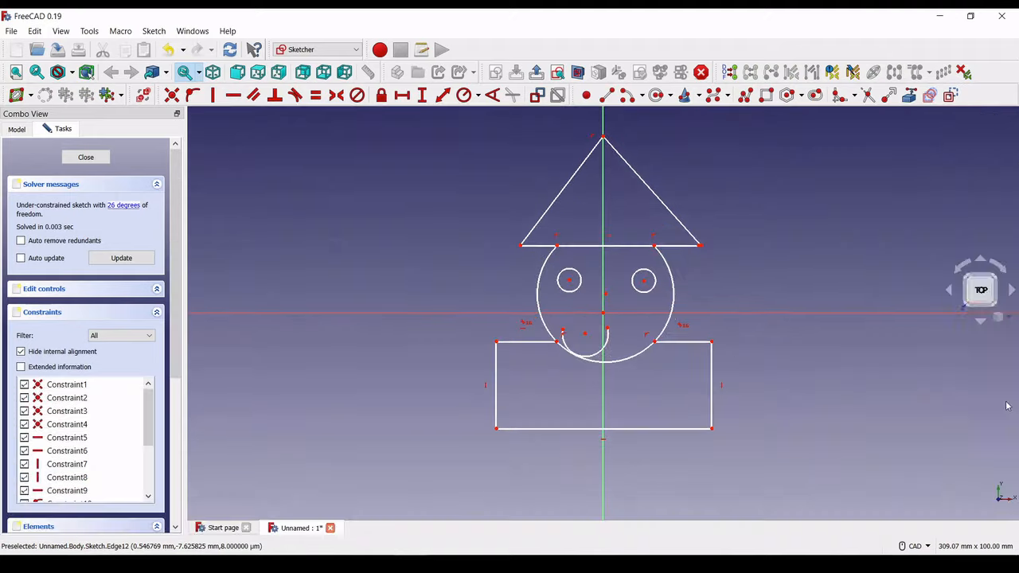
left_click(609, 344)
key("Delete")
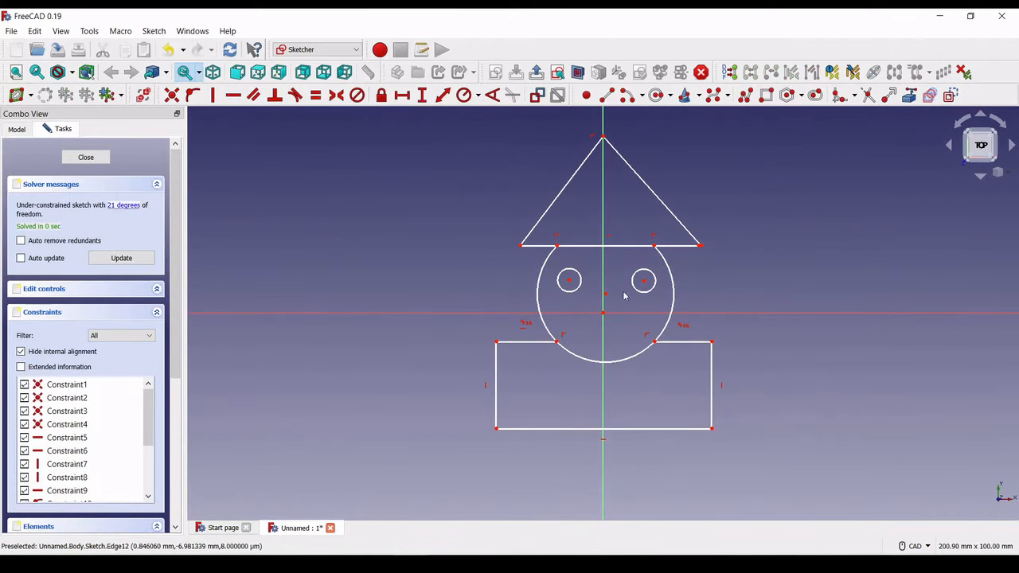
- Draw a mouth arc of about 10 mm radius centred slightly left of the vertical axis, and reshape it to a shorter arc of about 8 mm radius
left_click(626, 96)
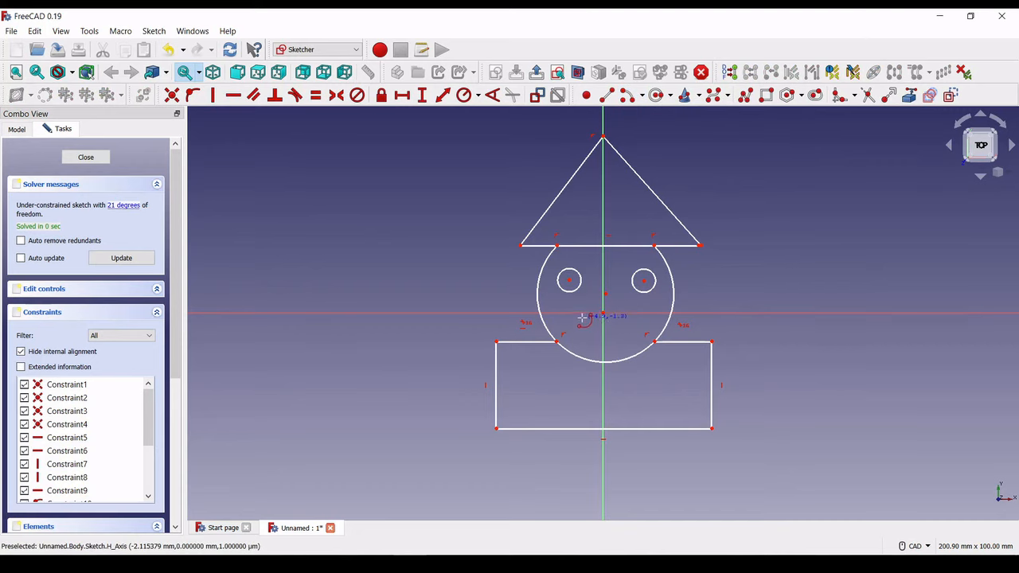
left_click(583, 317)
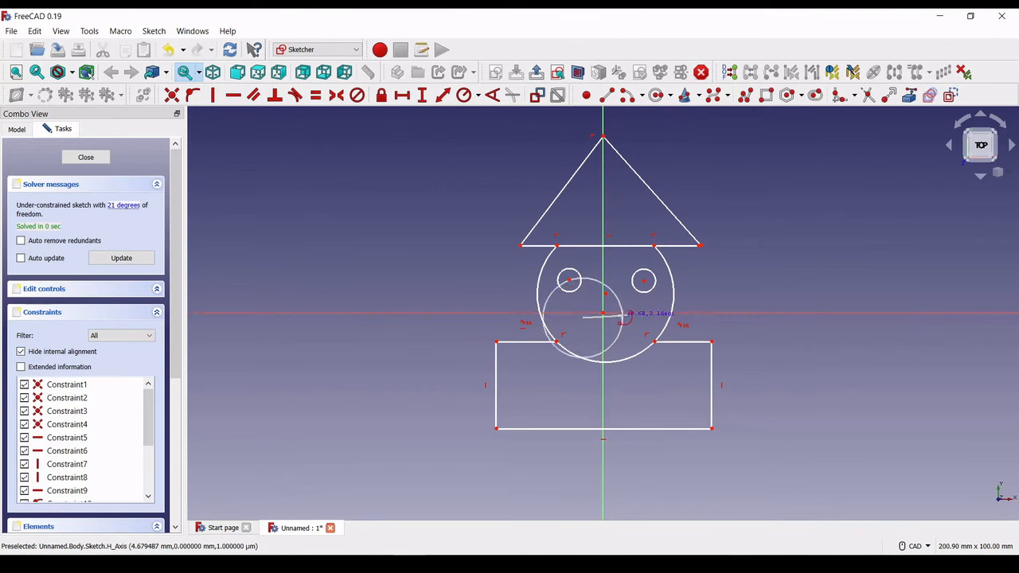
left_click(627, 317)
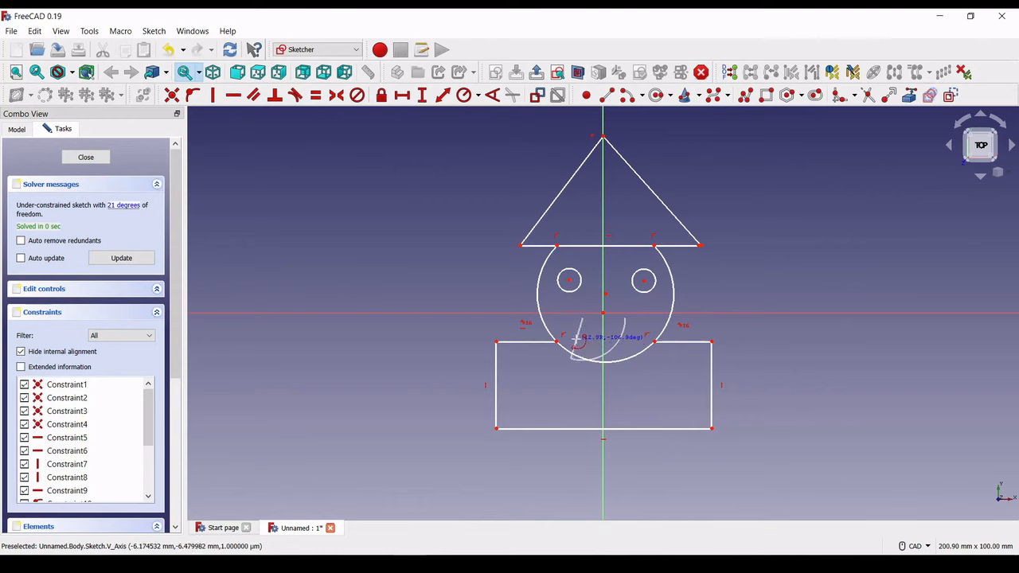
left_click(578, 344)
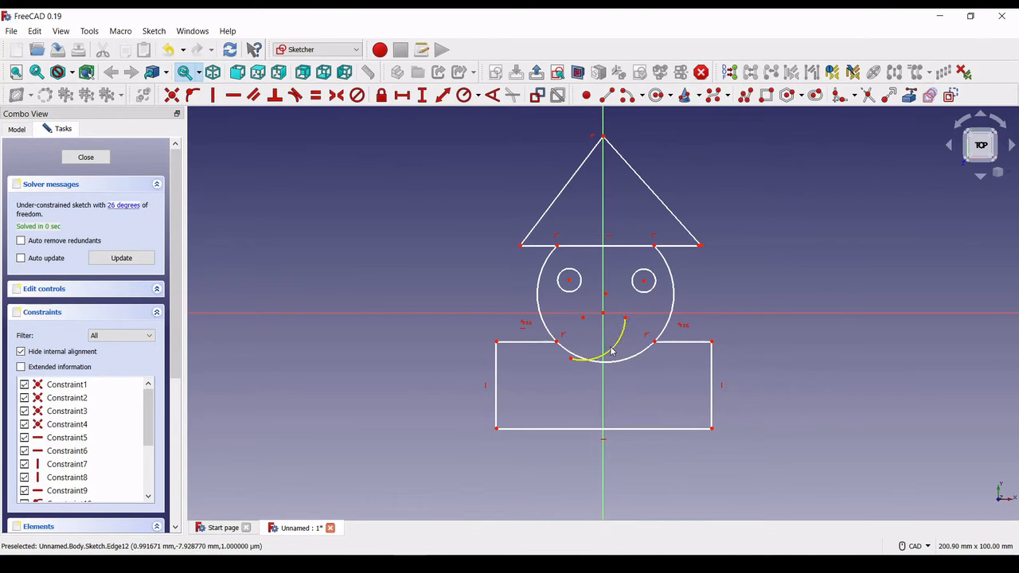
left_click_drag(613, 349, 610, 325)
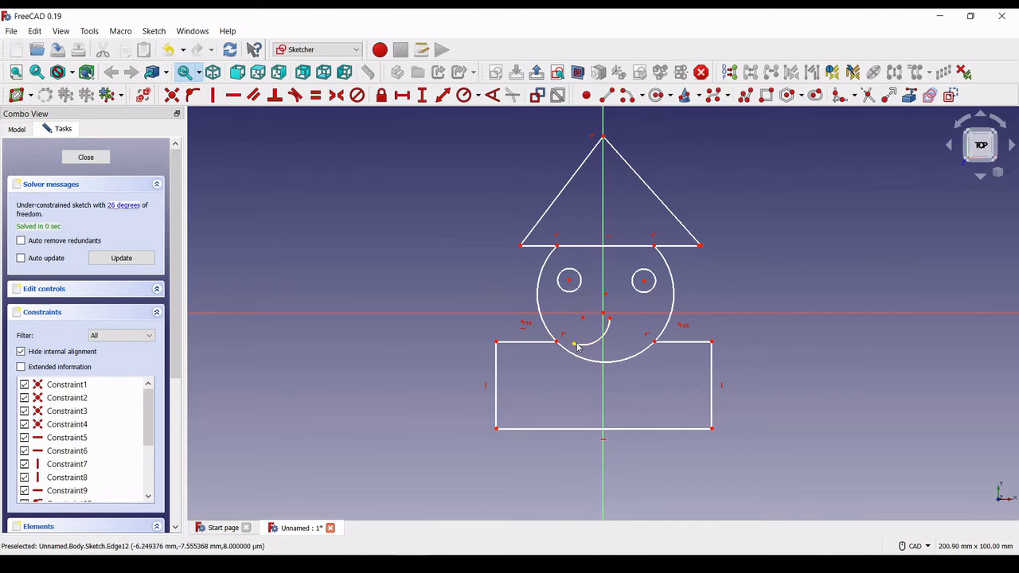
left_click_drag(575, 345, 614, 318)
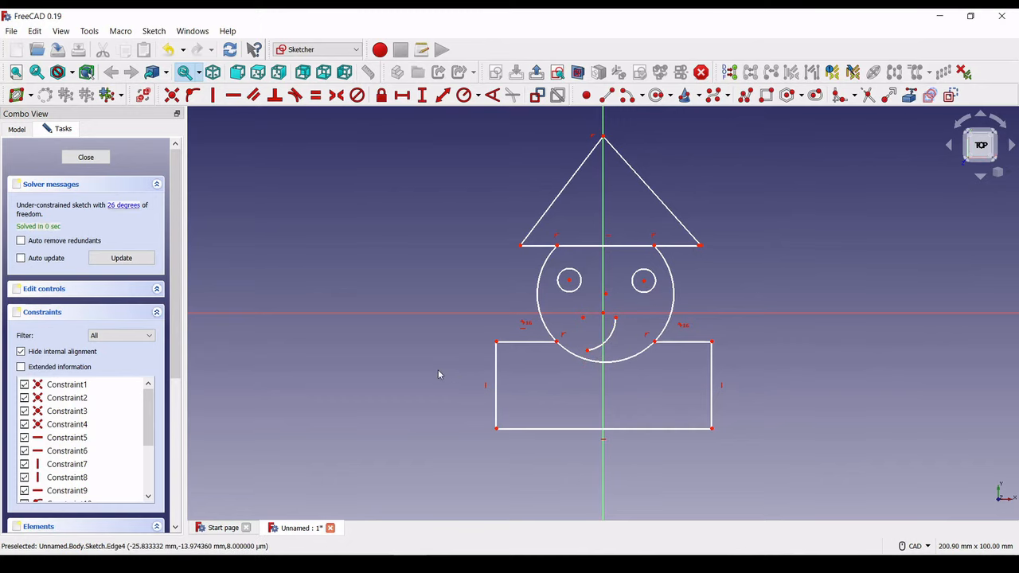